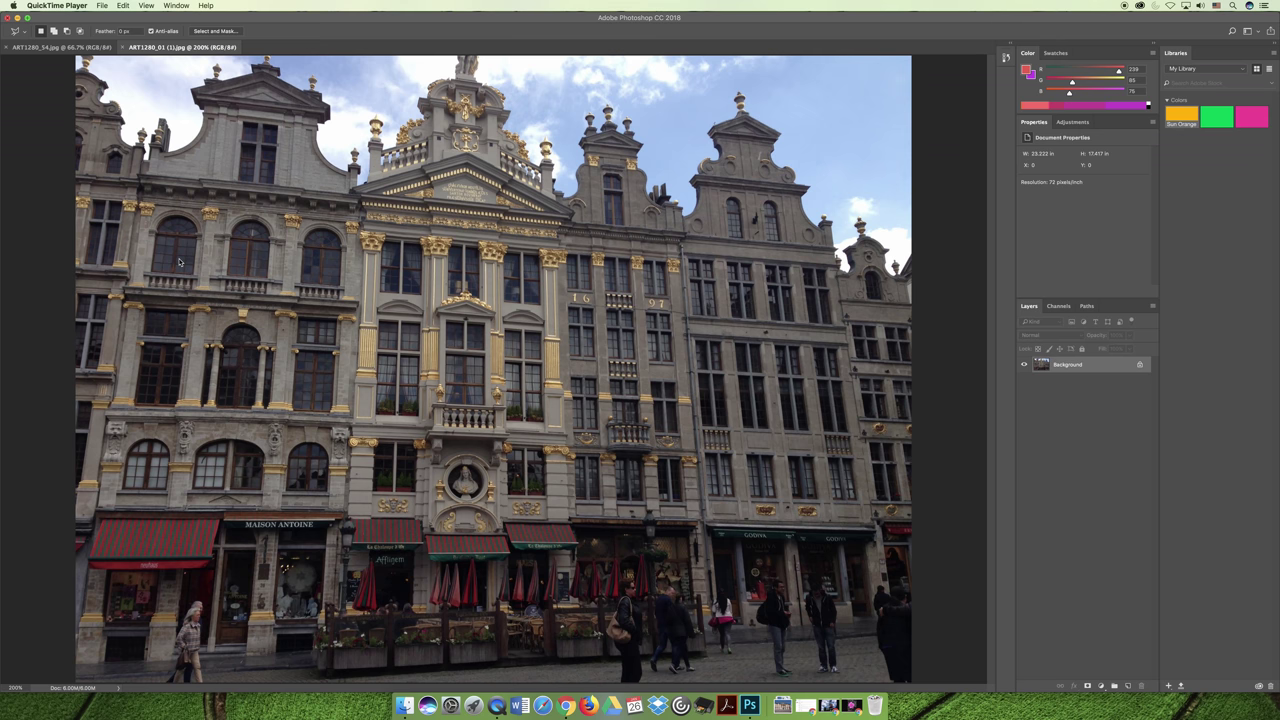
# Step: Switch from the lasso to the Quick Selection tool
pyautogui.click(28, 210)
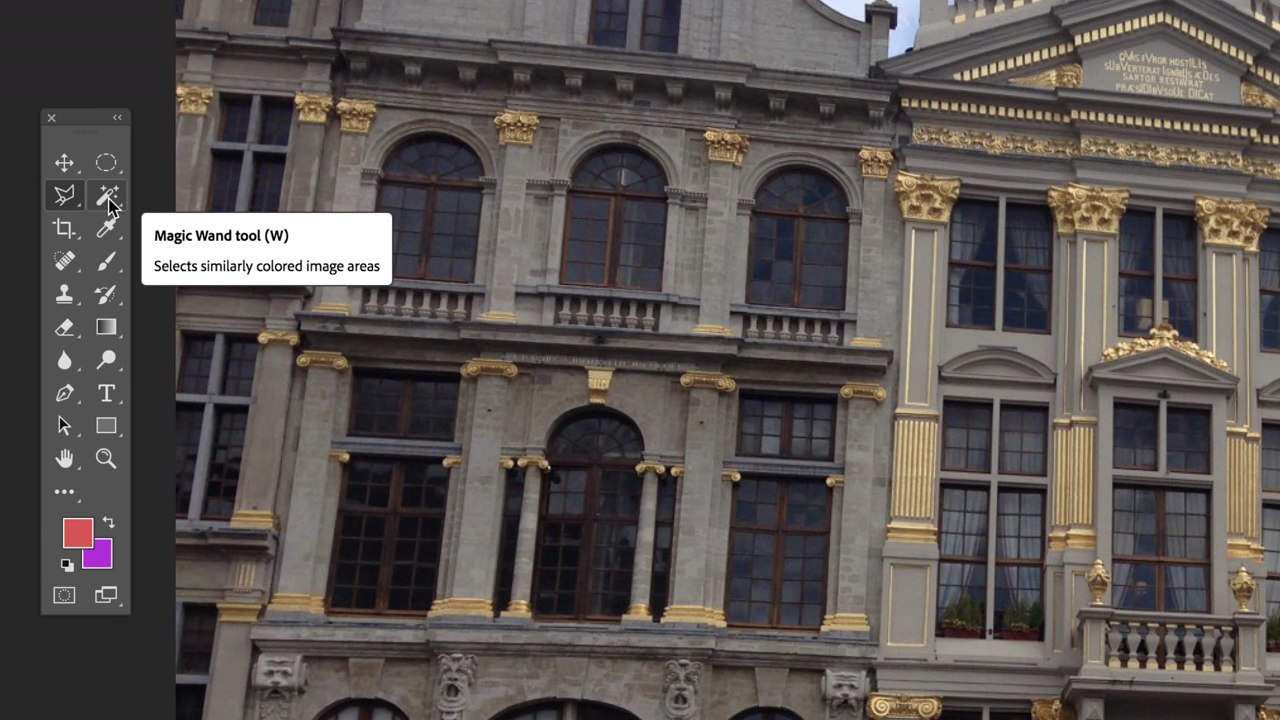
pyautogui.click(110, 200)
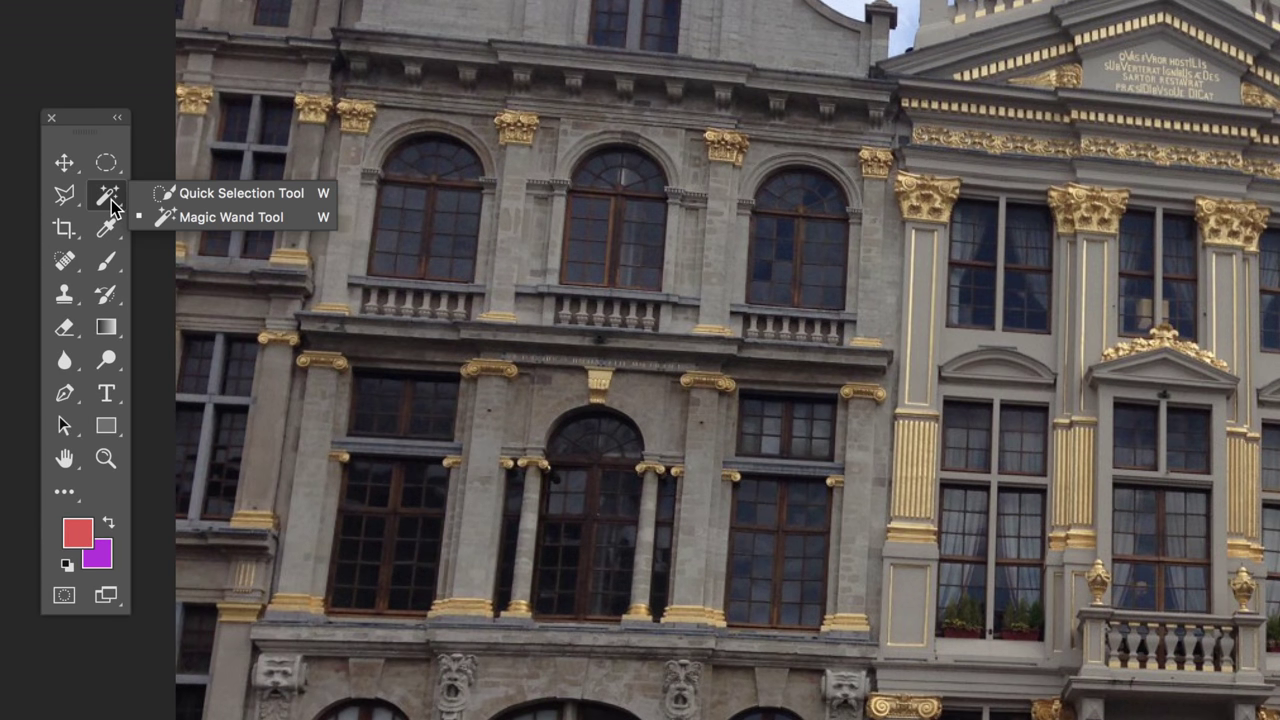
pyautogui.click(253, 194)
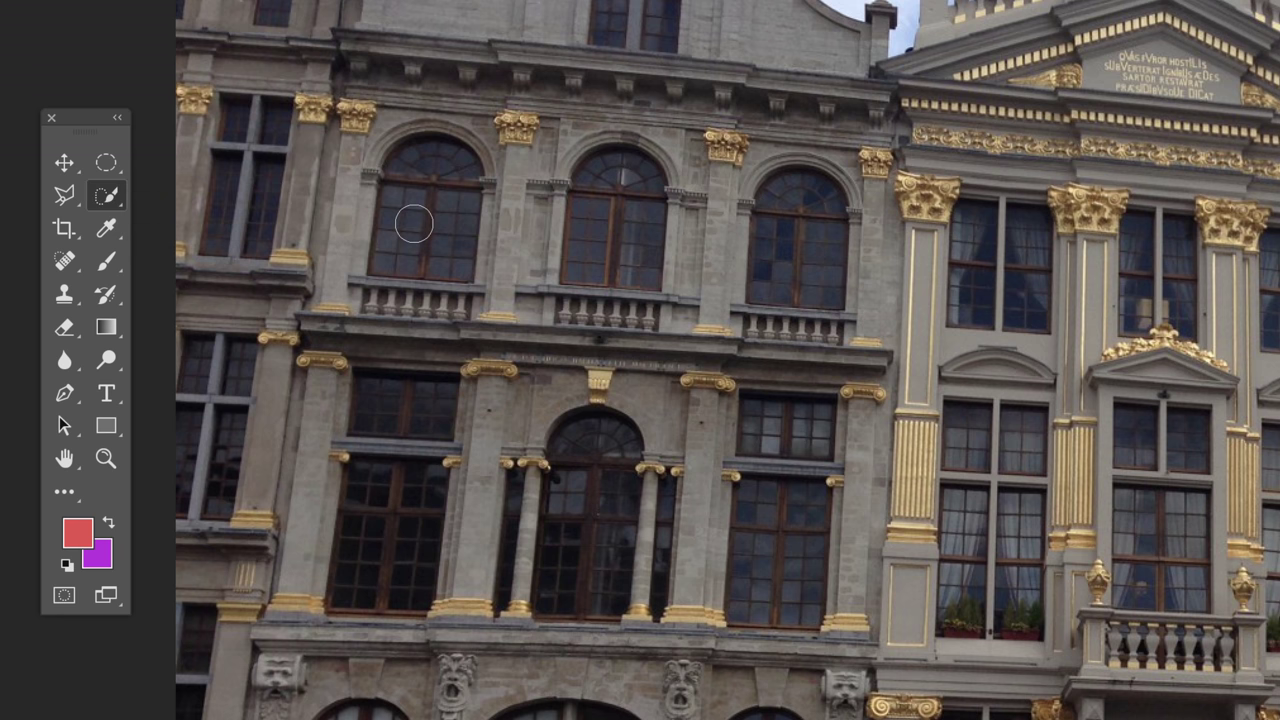
# Step: Enlarge the Quick Selection brush to about the width of an arched window, then reduce it again
pyautogui.press(']')
pyautogui.press(']')
pyautogui.press(']')
pyautogui.press(']')
pyautogui.press(']')
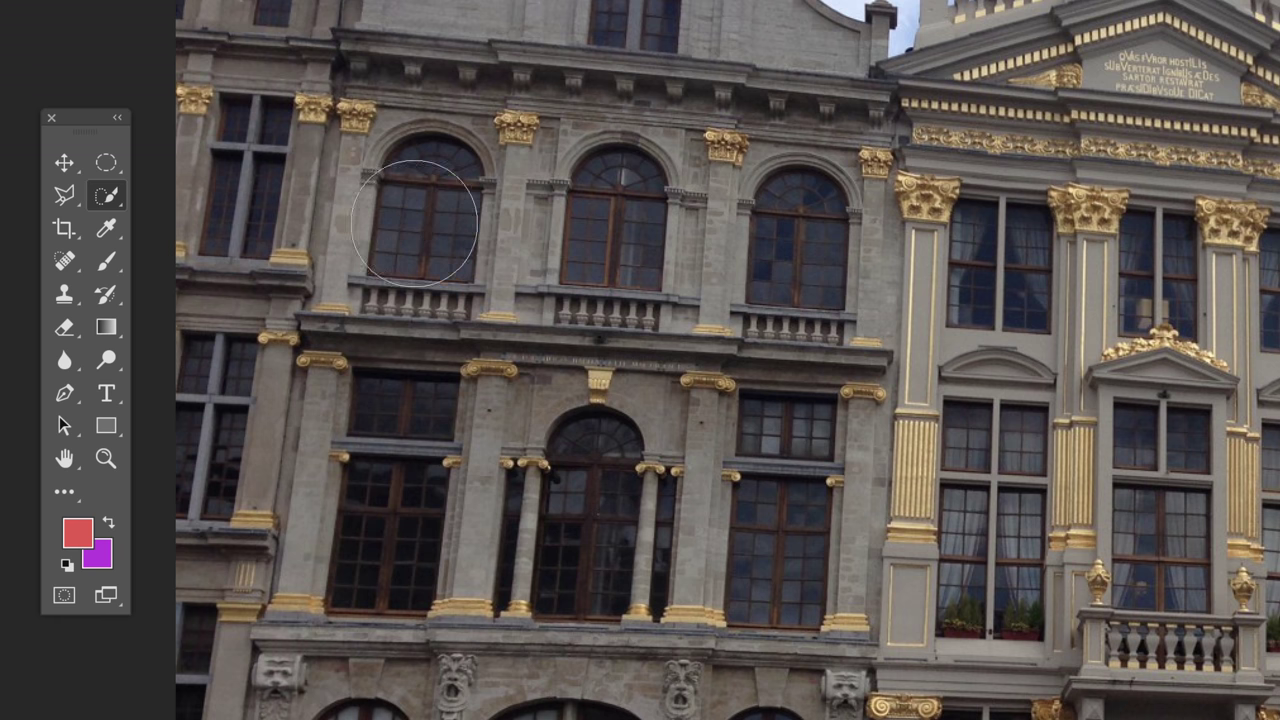
pyautogui.press('[')
pyautogui.press('[')
pyautogui.press('[')
pyautogui.press('[')
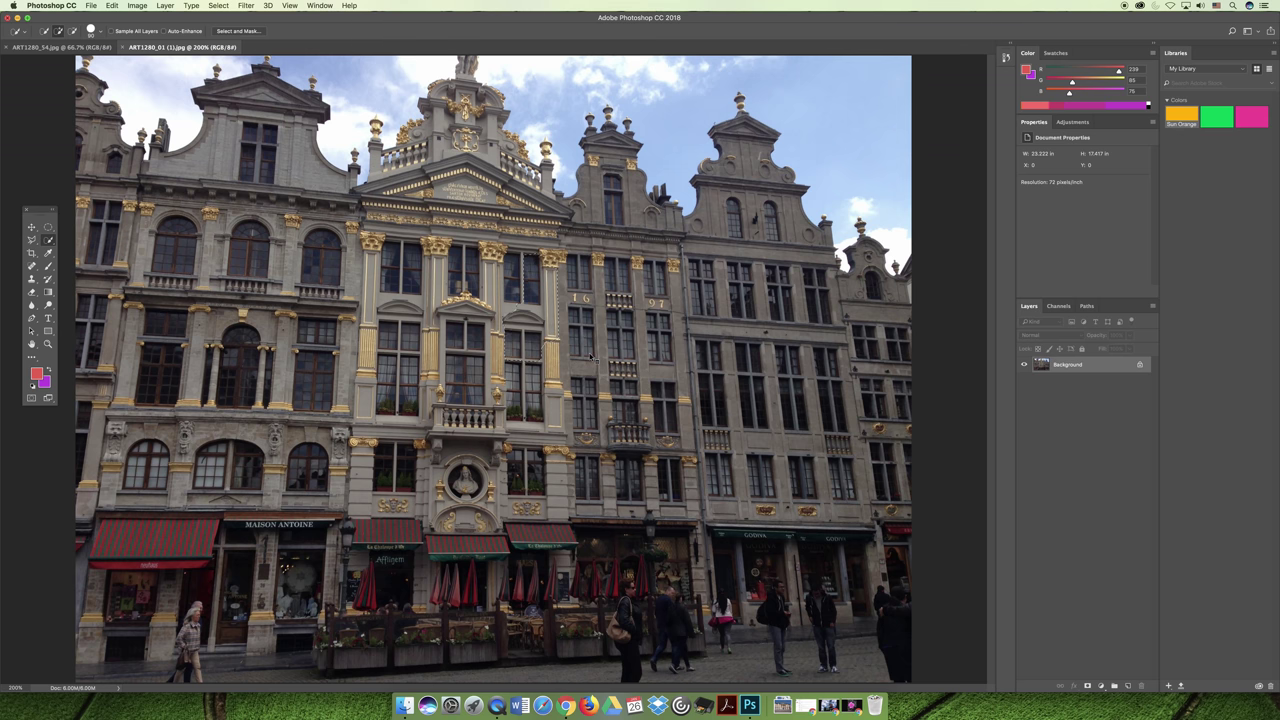
# Step: Try painting a quick selection across the façades from the gold-trimmed building to the buildings beside it
pyautogui.click(535, 280)
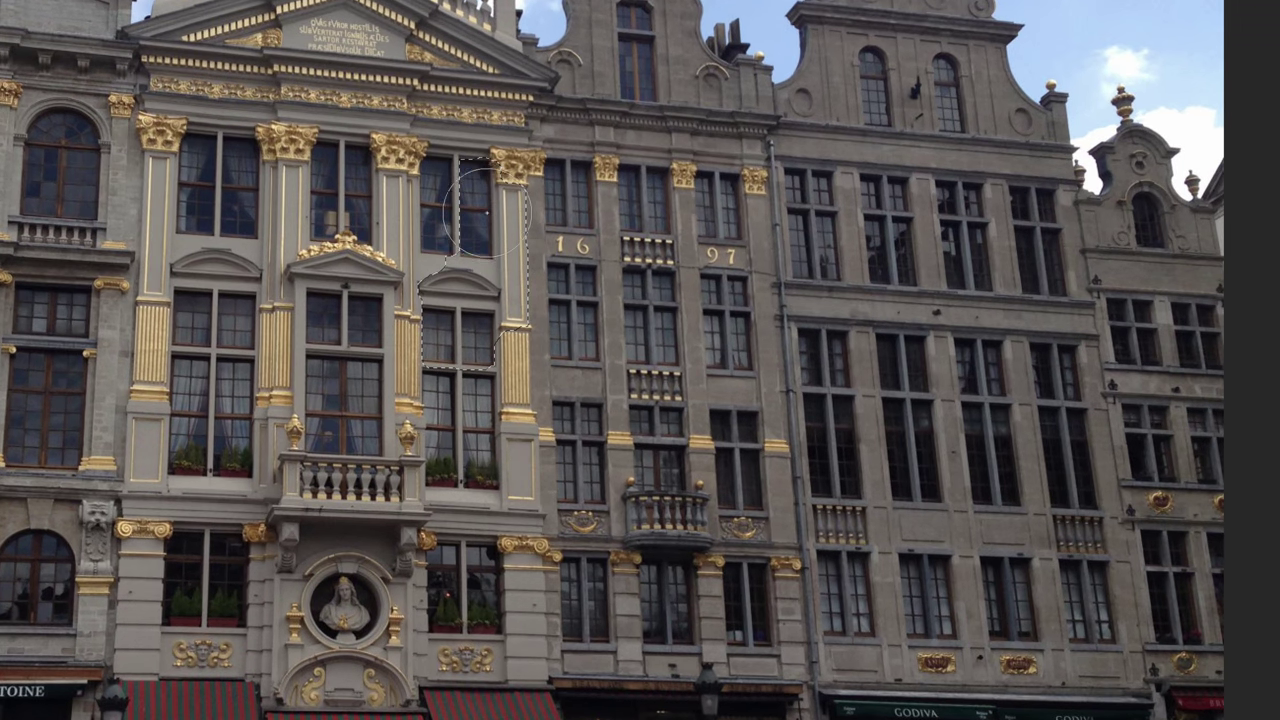
pyautogui.click(511, 295)
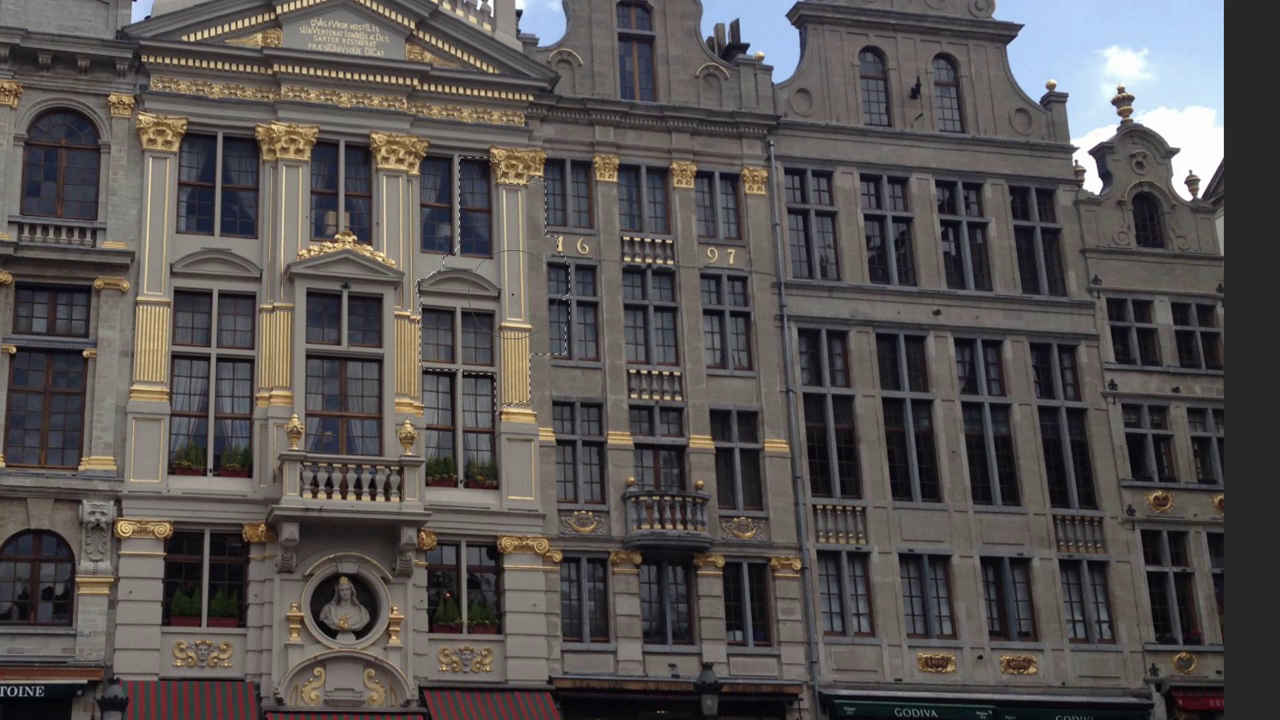
pyautogui.moveTo(530, 285); pyautogui.dragTo(1000, 285)
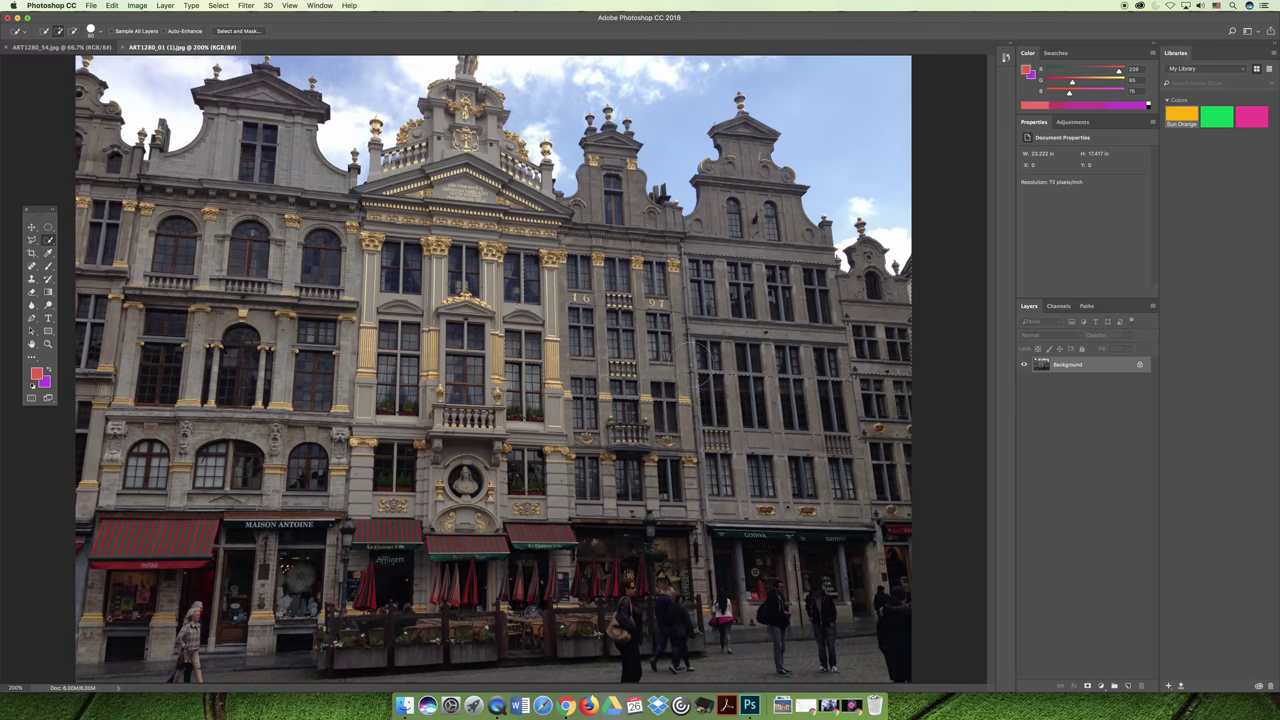
# Step: Select the sky above the rightmost gables, following their roof outlines, with the Quick Selection tool
pyautogui.moveTo(712, 382); pyautogui.dragTo(862, 385)
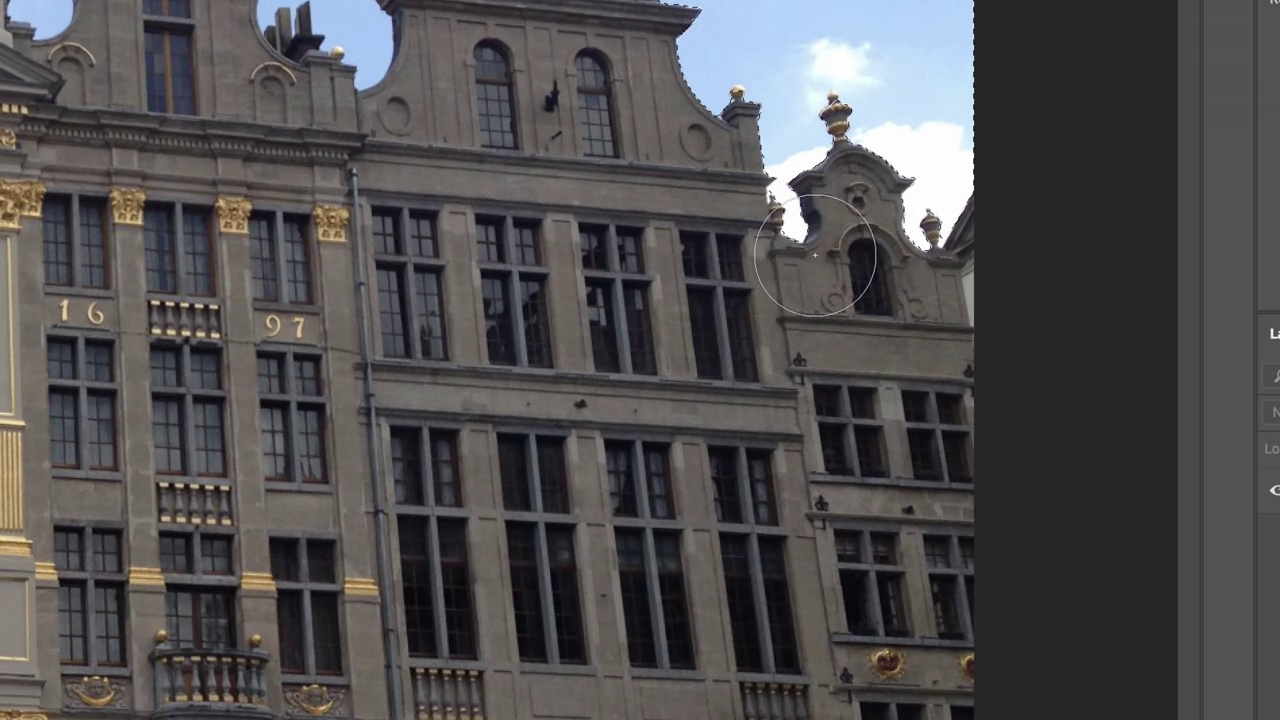
pyautogui.press('super+equal')
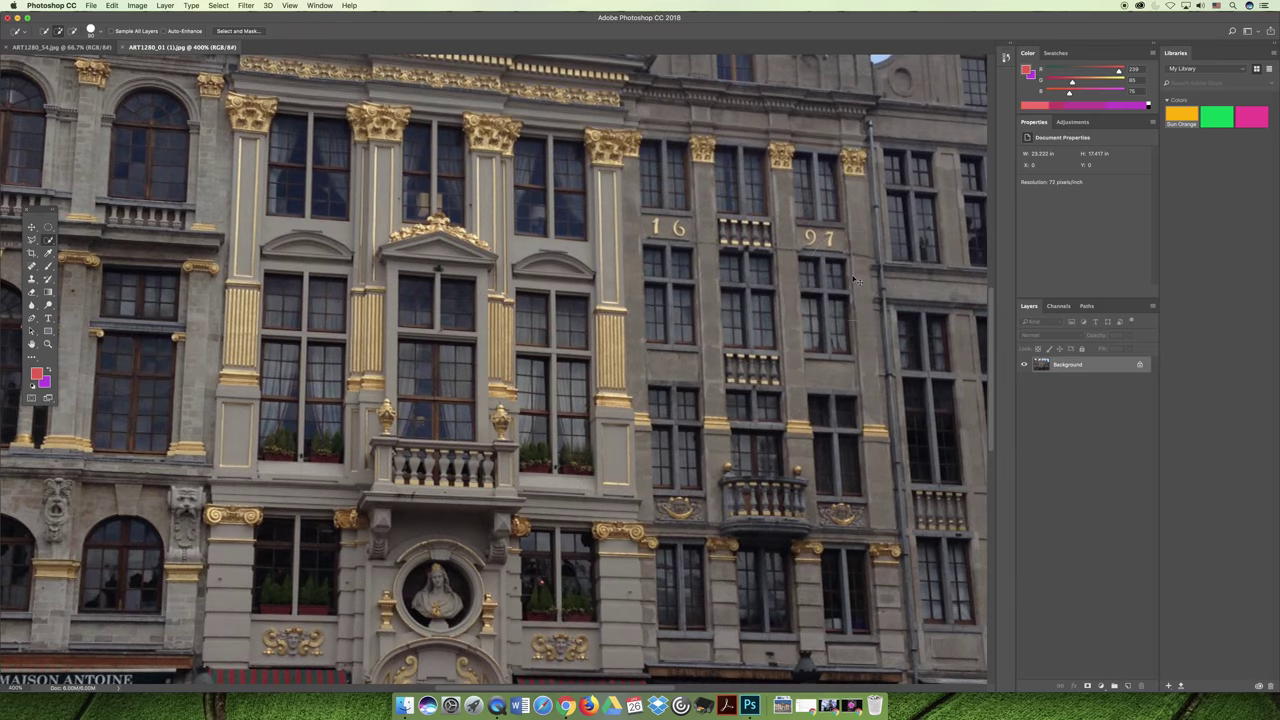
pyautogui.scroll(15, 651, 354)
pyautogui.hscroll(10, 651, 354)
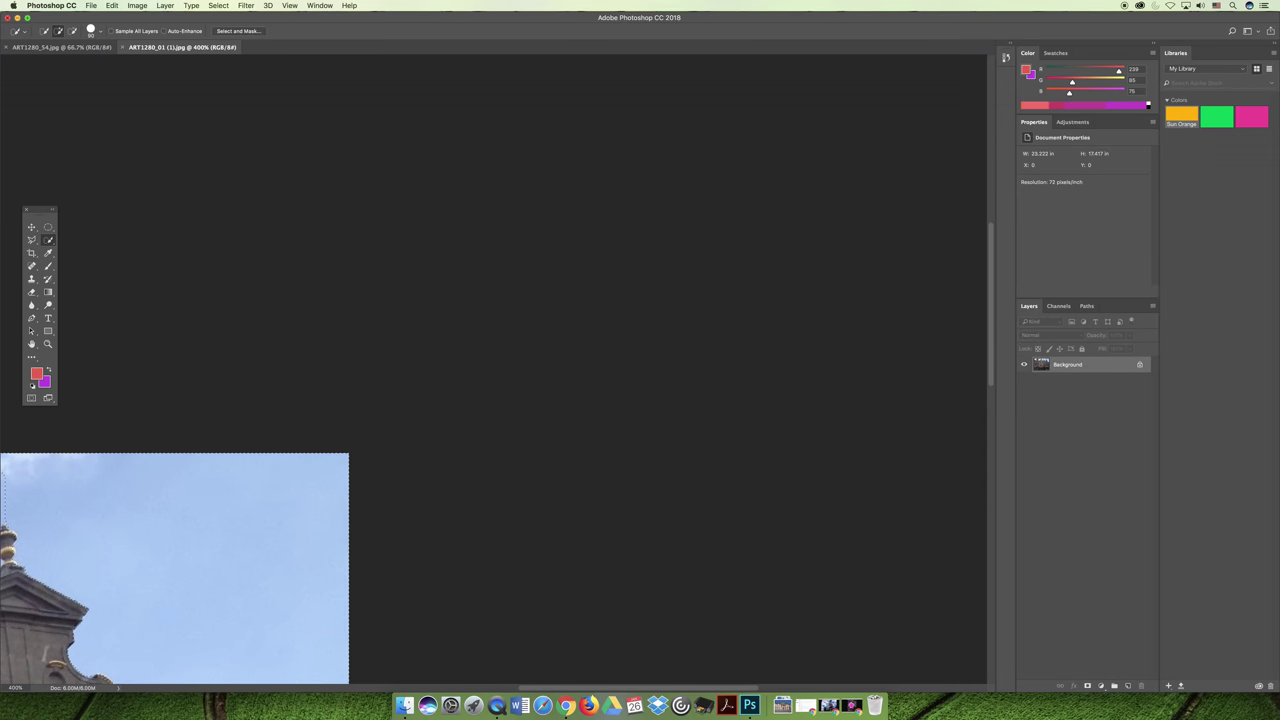
pyautogui.scroll(-10, 327, 502)
pyautogui.hscroll(-15, 327, 502)
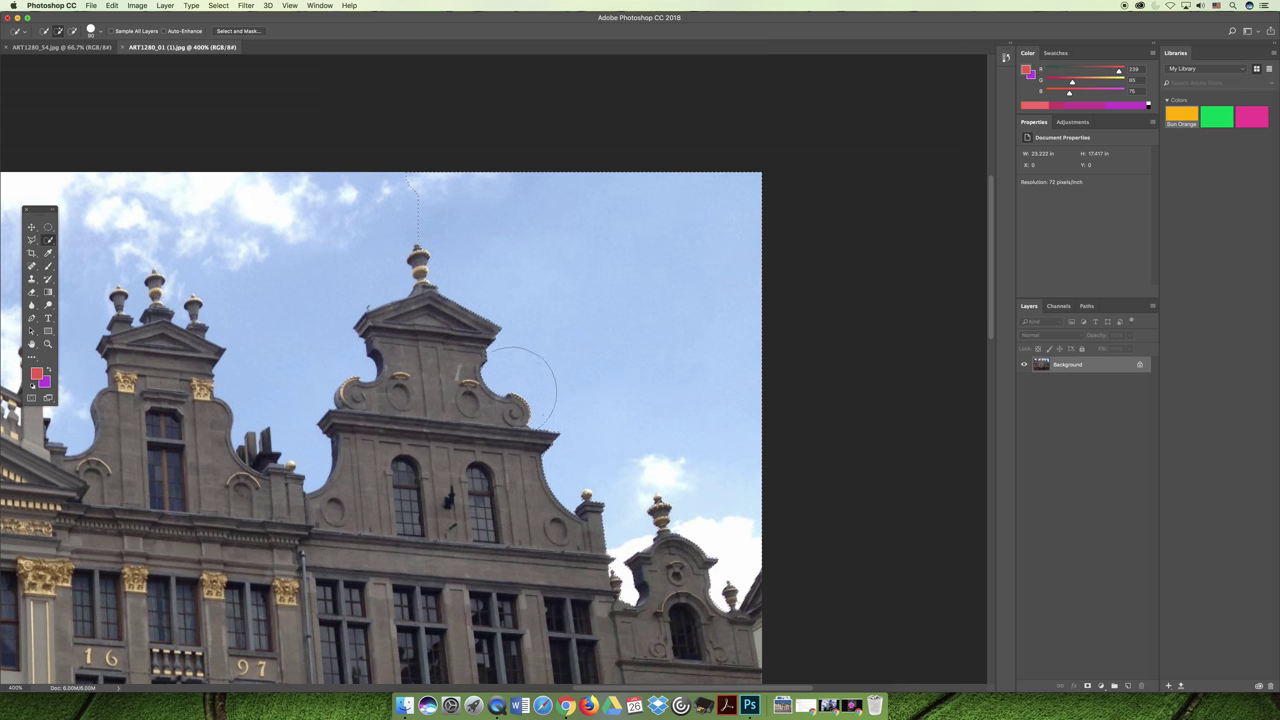
pyautogui.hscroll(-10, 407, 330)
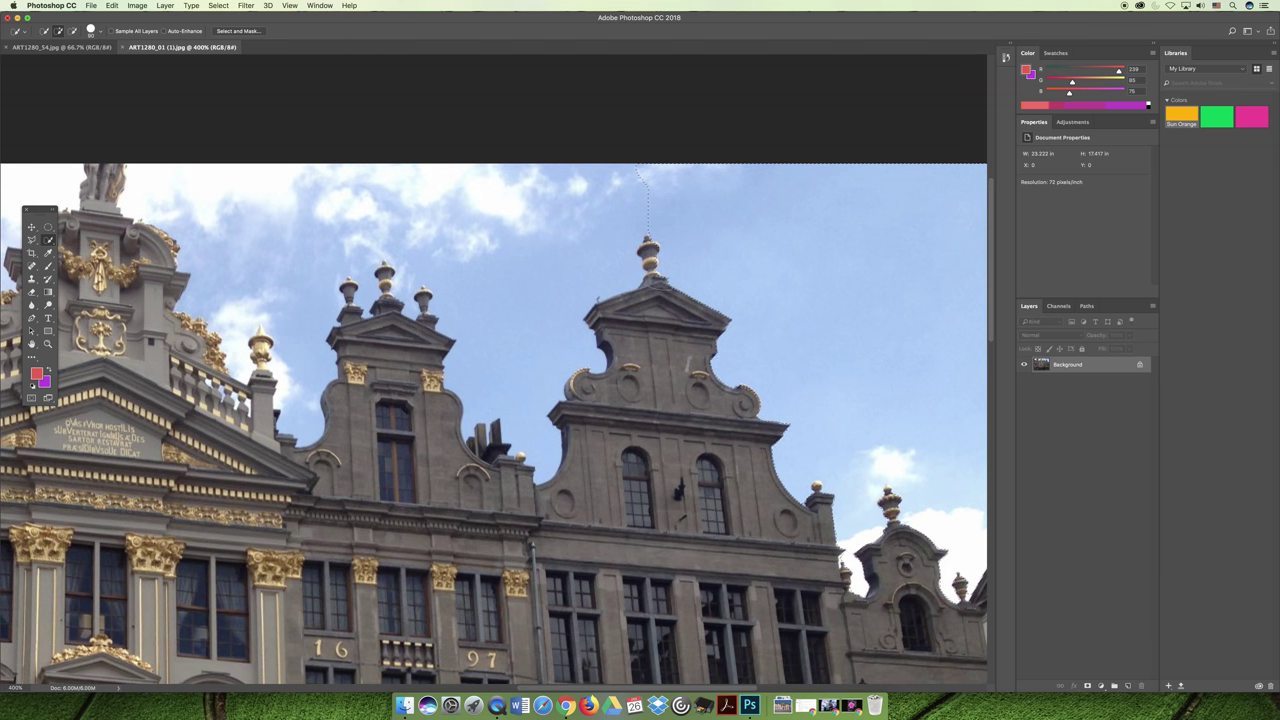
# Step: Extend the selection across the remaining sky, past the central statue and pediment to the photo's left edge
pyautogui.click(645, 178)
pyautogui.hscroll(-2, 250, 269)
pyautogui.hscroll(-10, 250, 269)
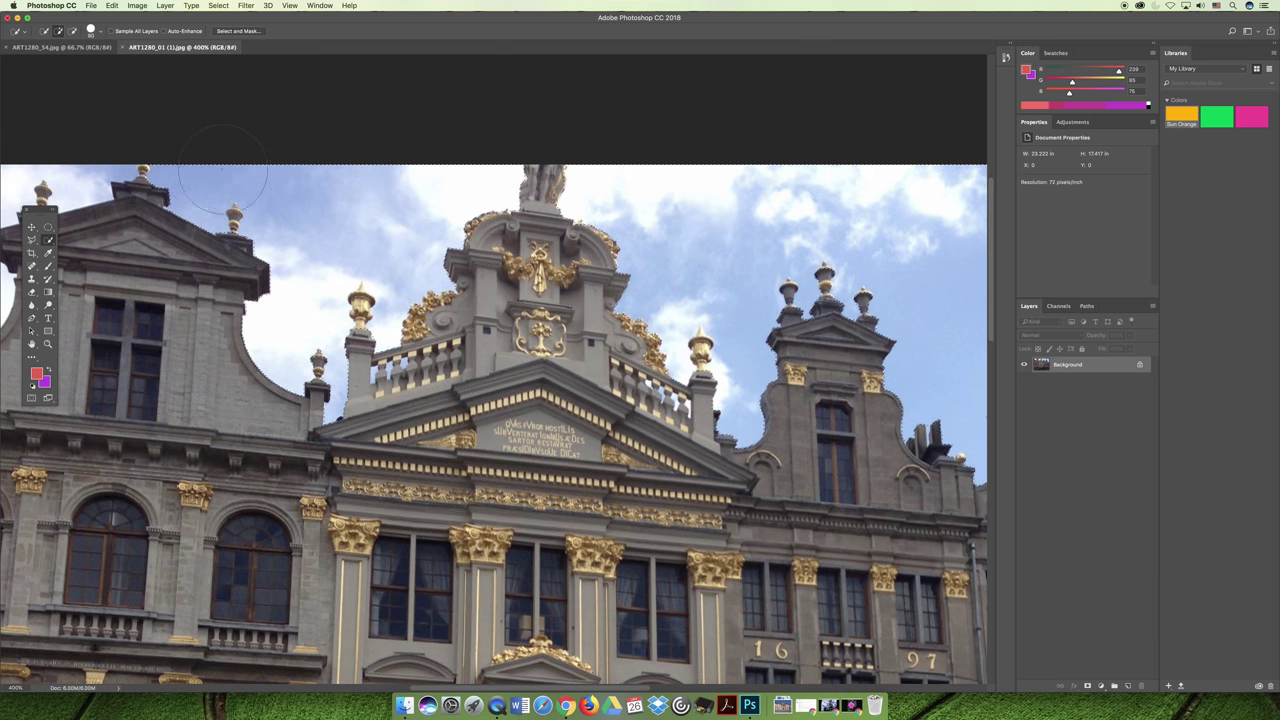
pyautogui.hscroll(-5, 318, 253)
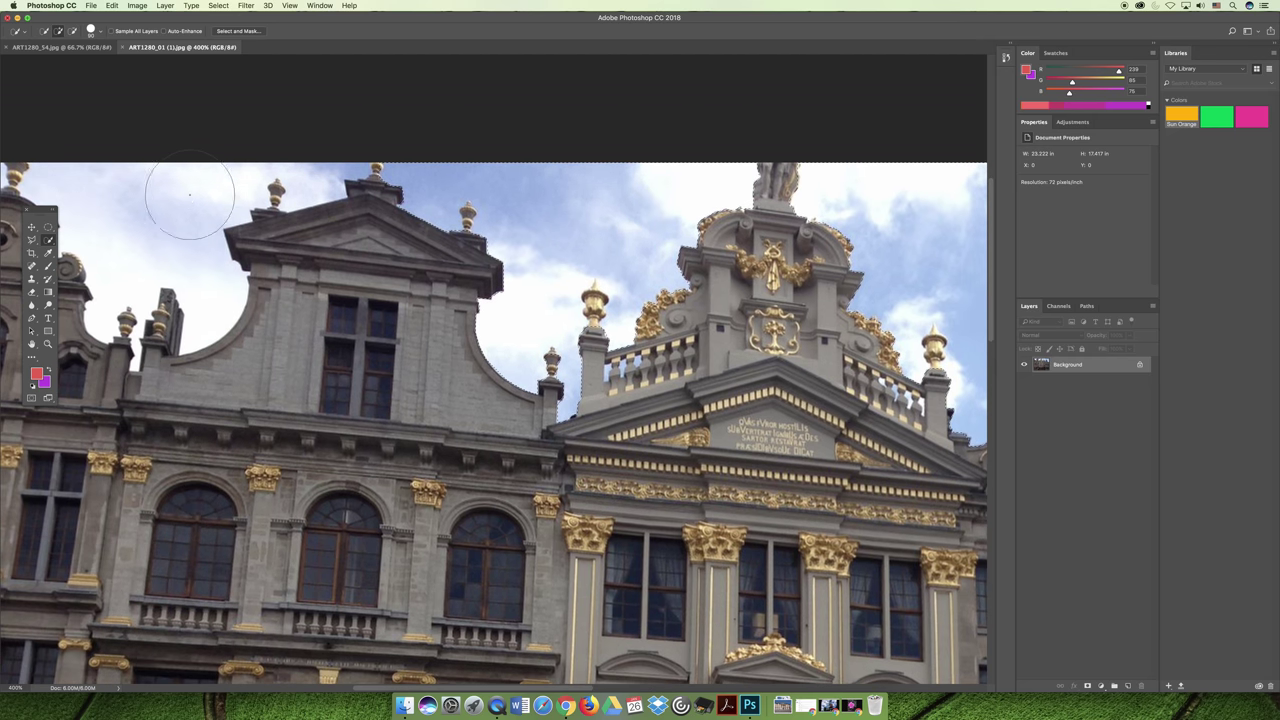
pyautogui.hscroll(-6, 197, 171)
pyautogui.scroll(1, 197, 171)
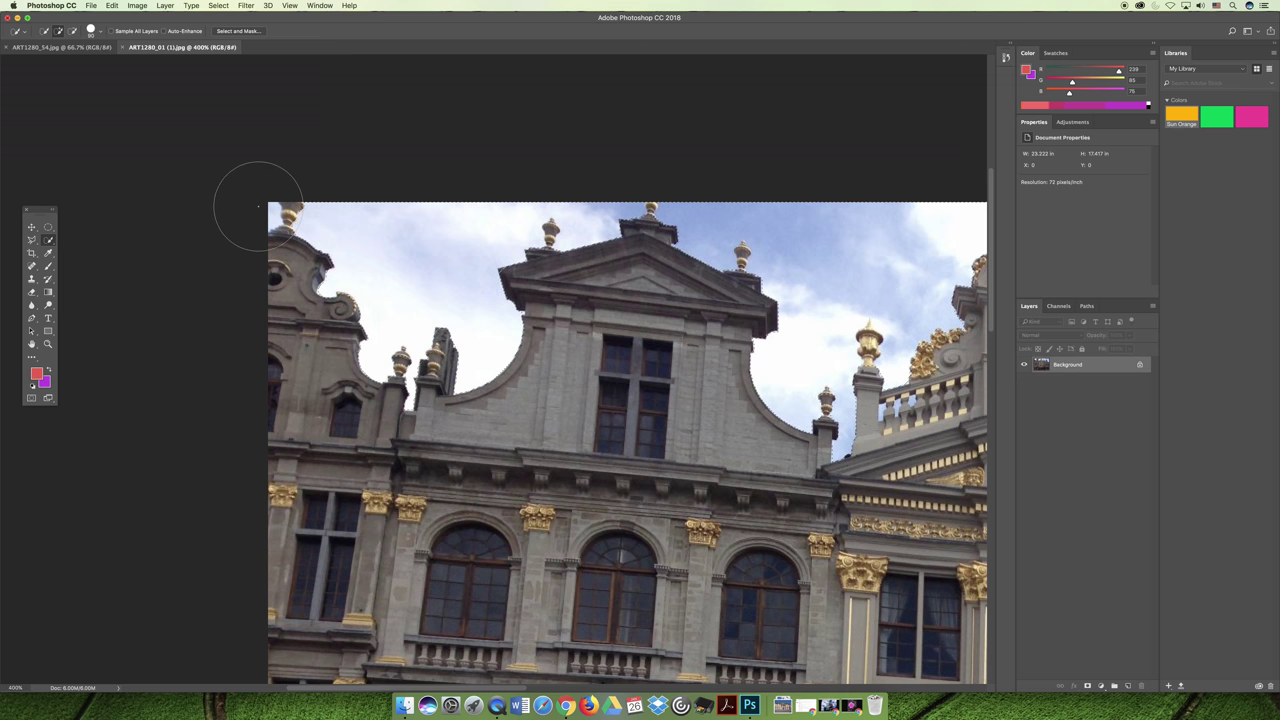
# Step: Reduce the brush size and refine the sky selection's edge around the leftmost gable and its finial at 1200% zoom
pyautogui.press('[')
pyautogui.press('super+equal')
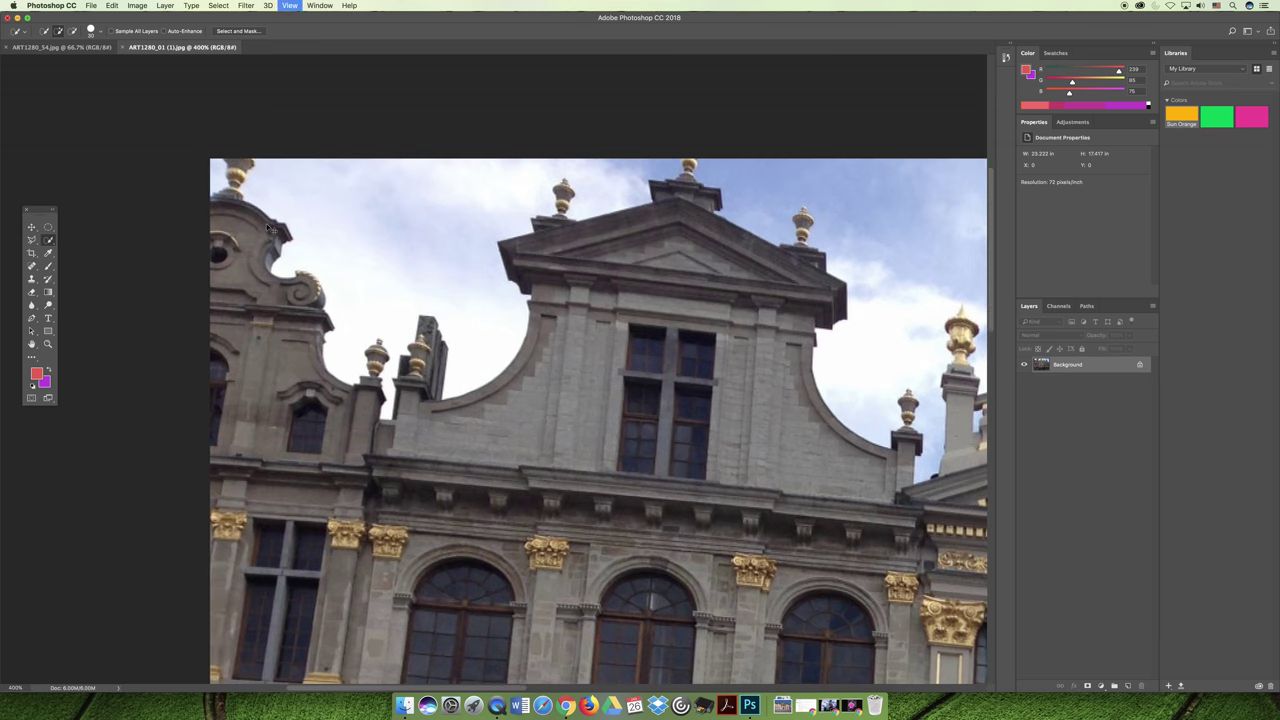
pyautogui.press('super+equal')
pyautogui.press('super+equal')
pyautogui.press('super+equal')
pyautogui.press('super+equal')
pyautogui.press('super+equal')
pyautogui.scroll(3, 797, 443)
pyautogui.scroll(-2, 774, 441)
pyautogui.scroll(-5, 774, 441)
pyautogui.hscroll(8, 774, 441)
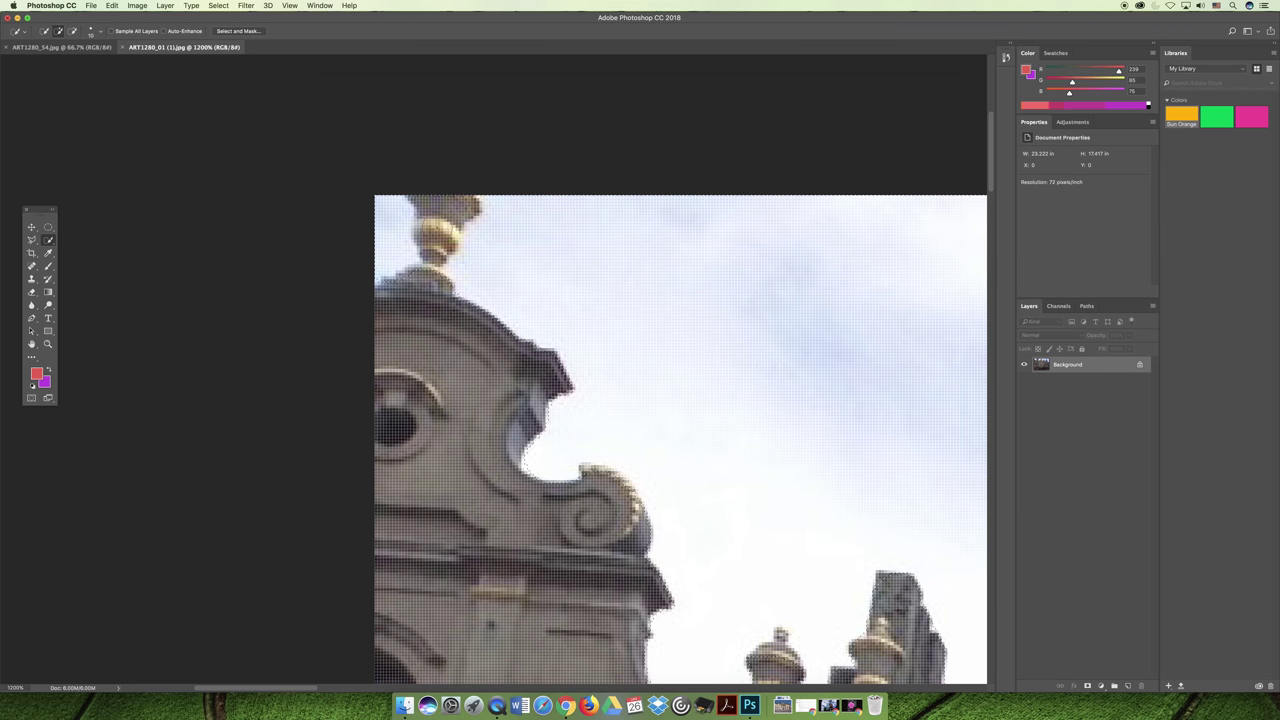
pyautogui.press('[')
pyautogui.press('[')
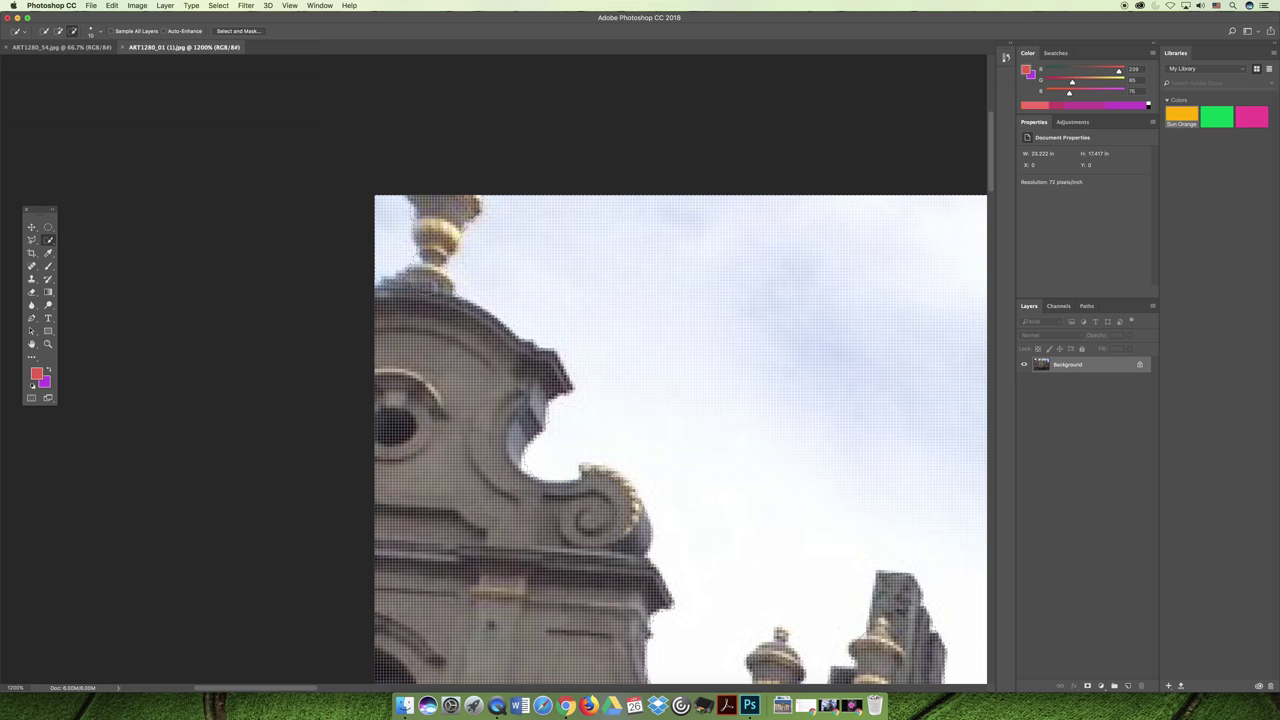
pyautogui.press('space')
pyautogui.moveTo(688, 327); pyautogui.dragTo(674, 333)
# Step: Refine the sky selection around the gilded finials on the grey triangular pediment, adding missed sky and subtracting stray stonework
pyautogui.hscroll(10, 674, 333)
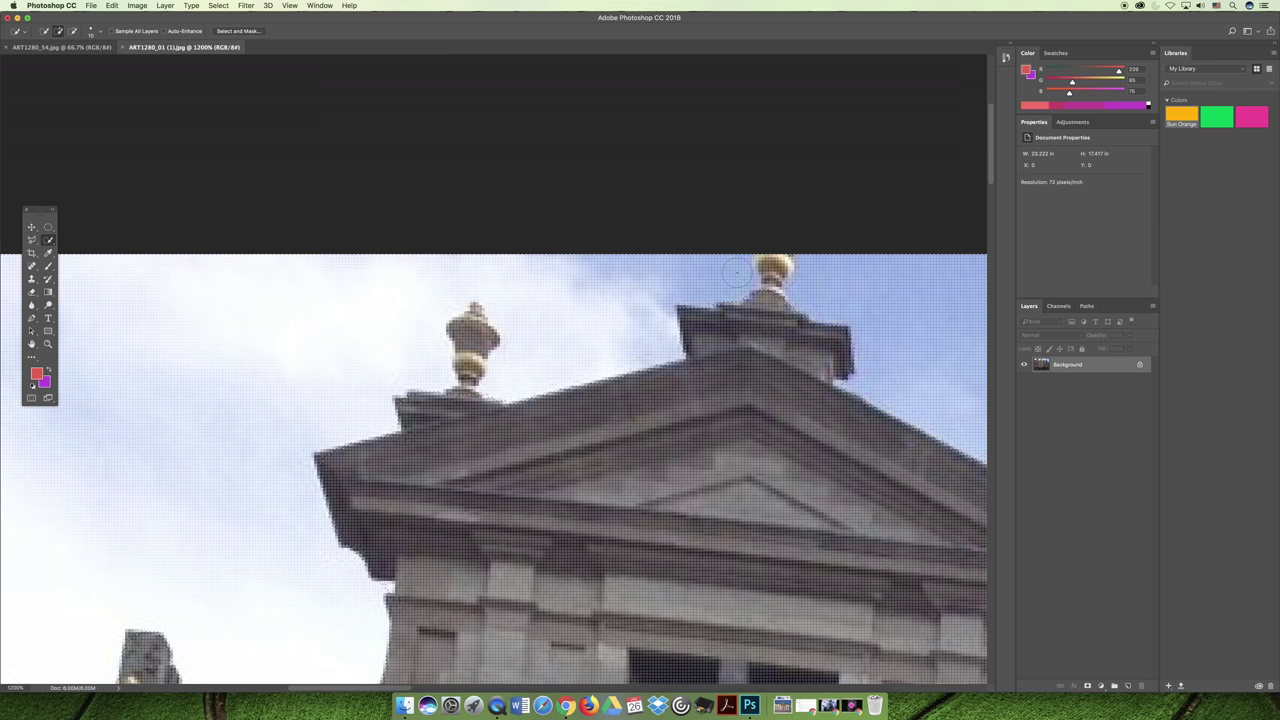
pyautogui.press('alt')
pyautogui.hscroll(10, 719, 380)
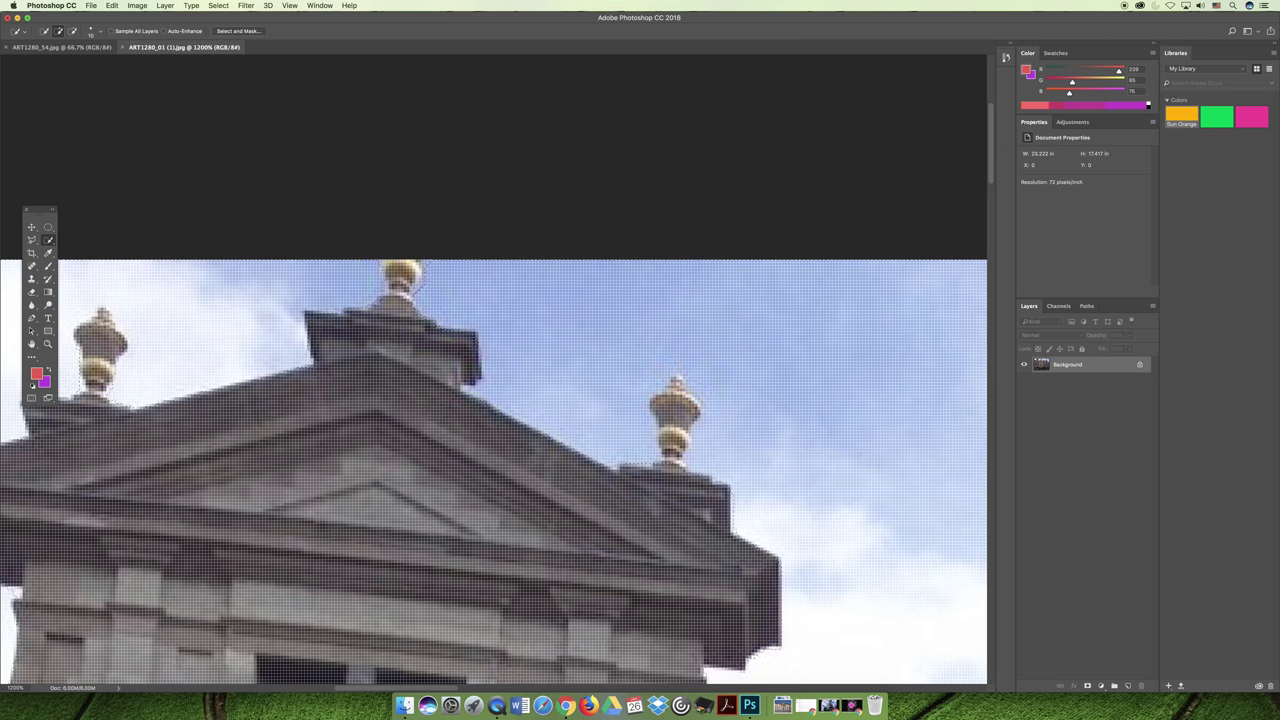
pyautogui.press('alt')
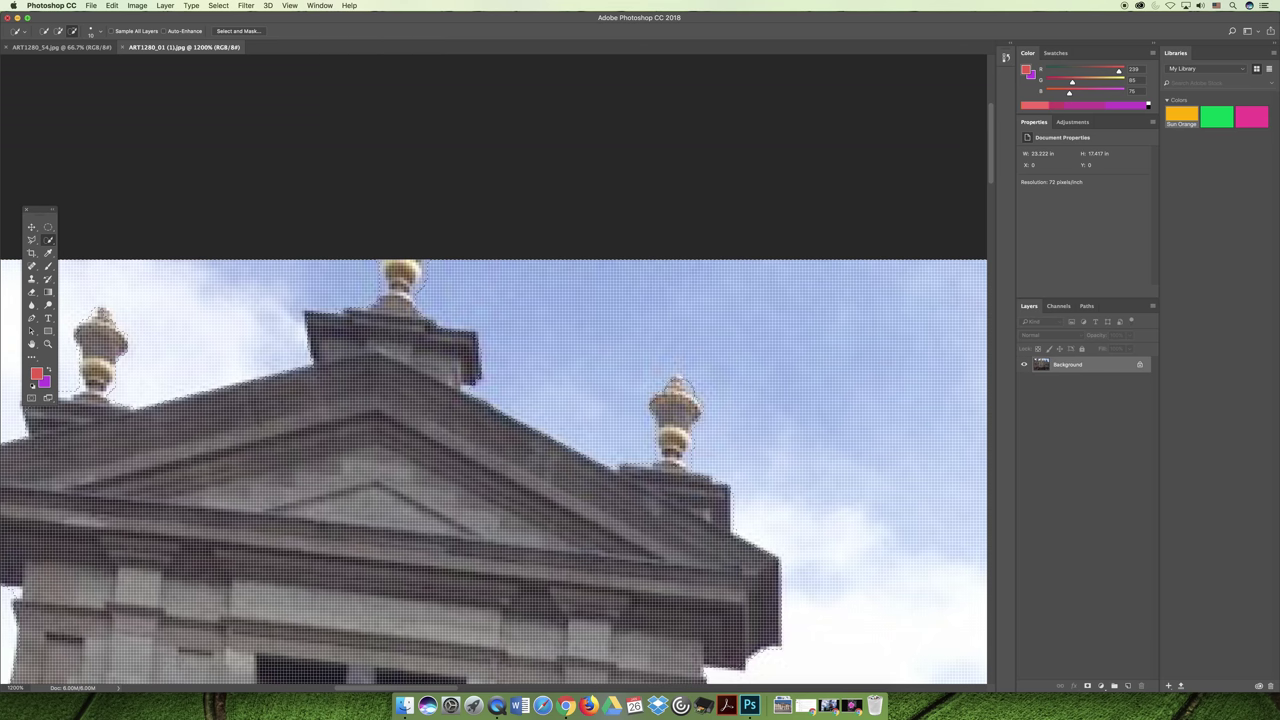
# Step: Fill the selected sky with white and view the whole photo at 100%
pyautogui.scroll(-5, 686, 406)
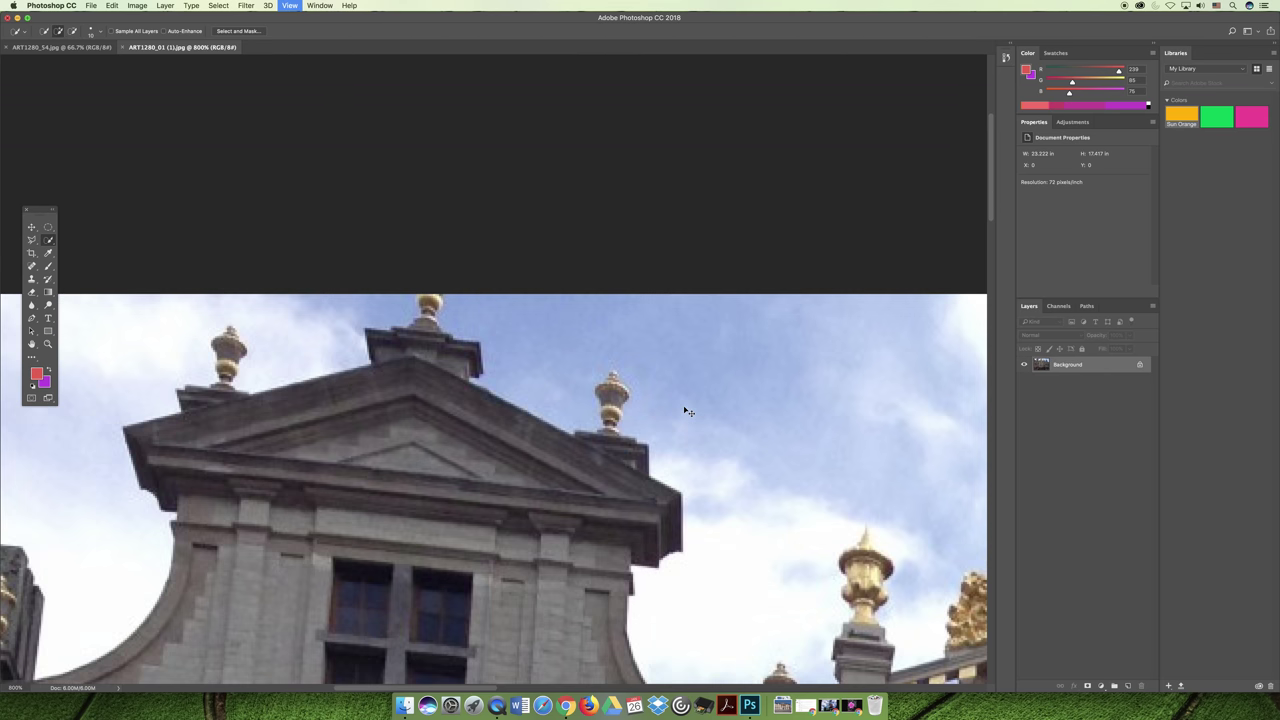
pyautogui.scroll(-5, 686, 410)
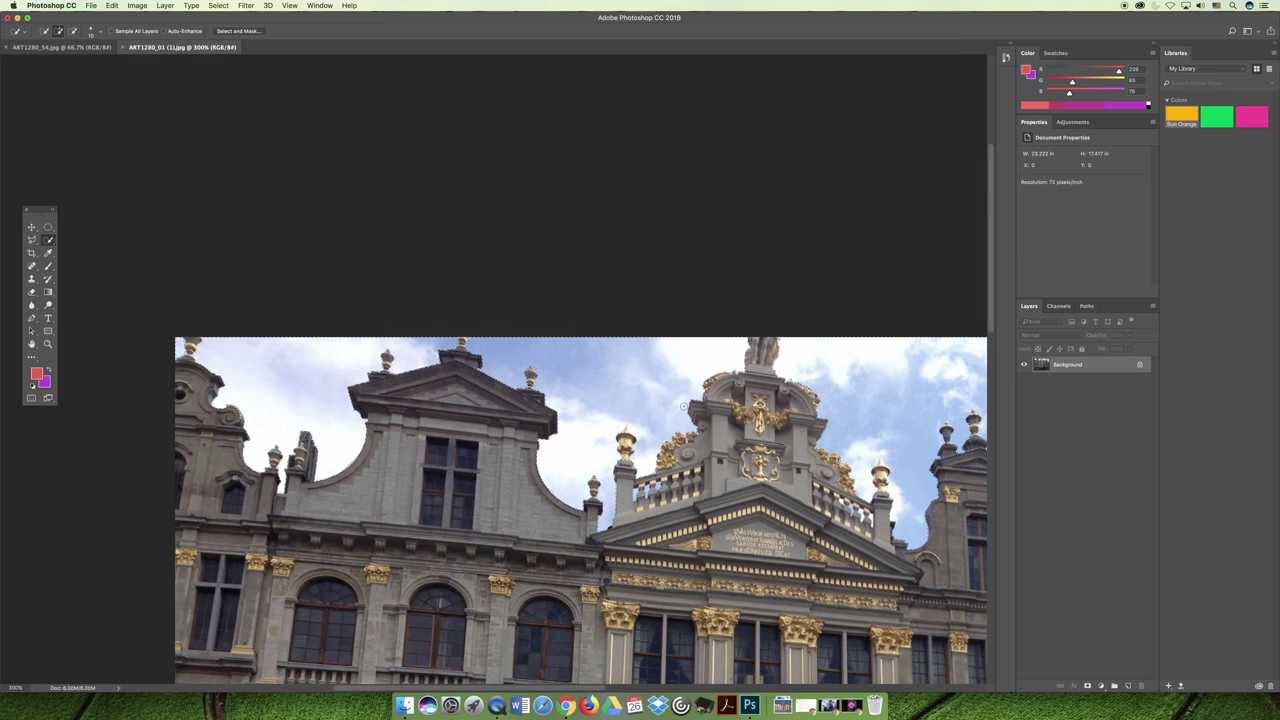
pyautogui.hotkey('shift', 'BackSpace')
pyautogui.click(553, 239)
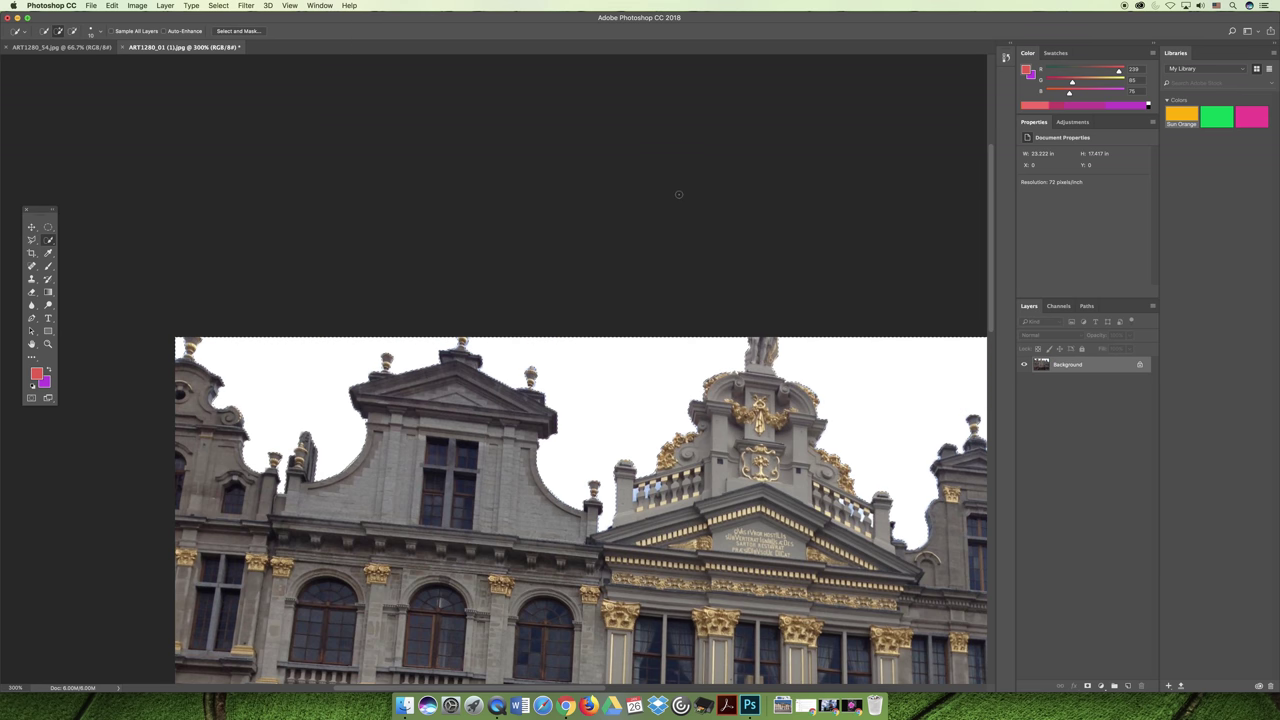
pyautogui.press('super+minus')
pyautogui.press('super+minus')
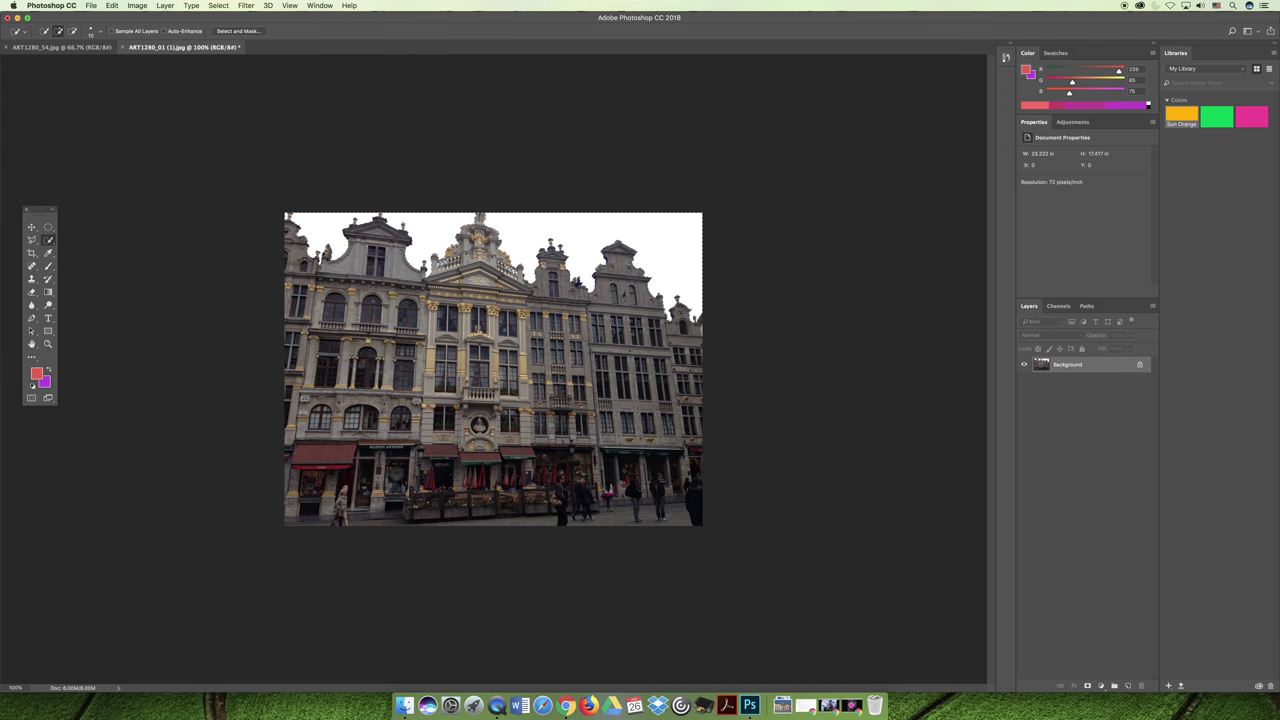
# Step: Switch to the rose photo ART1280_54.jpg, place the tool palette beside the image and show the Quick Selection tool's variants
pyautogui.click(60, 47)
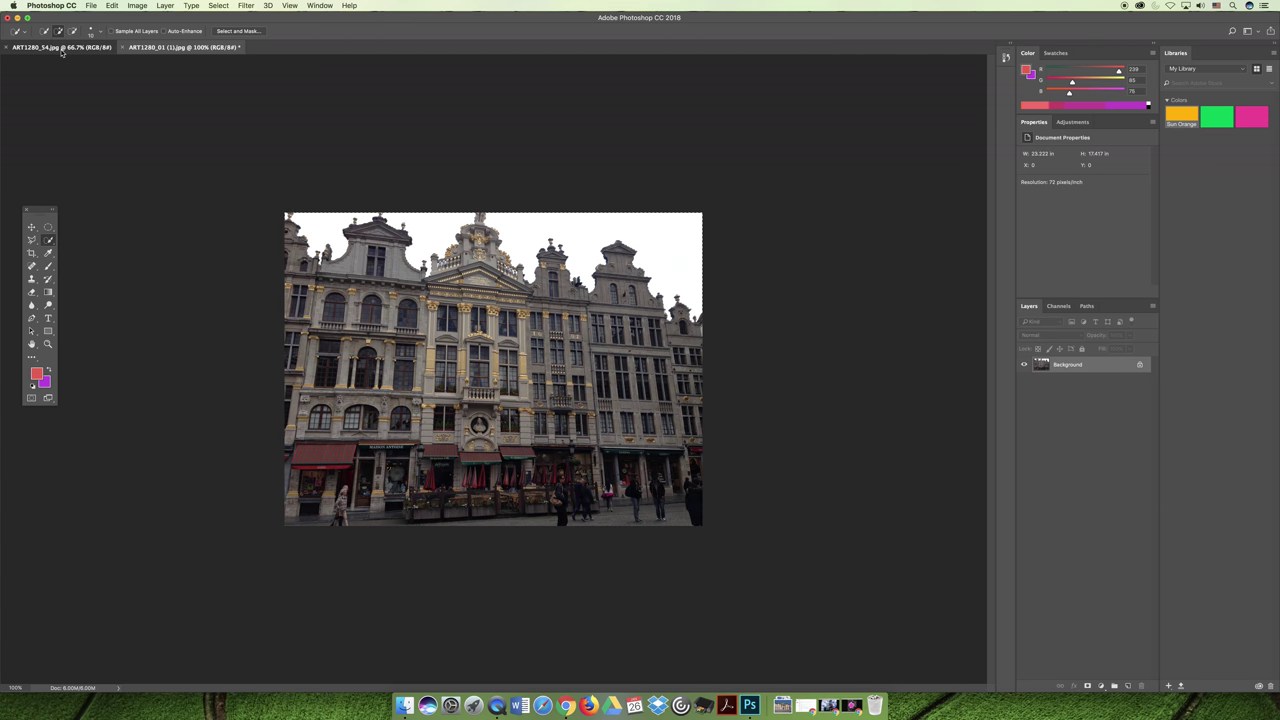
pyautogui.moveTo(43, 213); pyautogui.dragTo(234, 197)
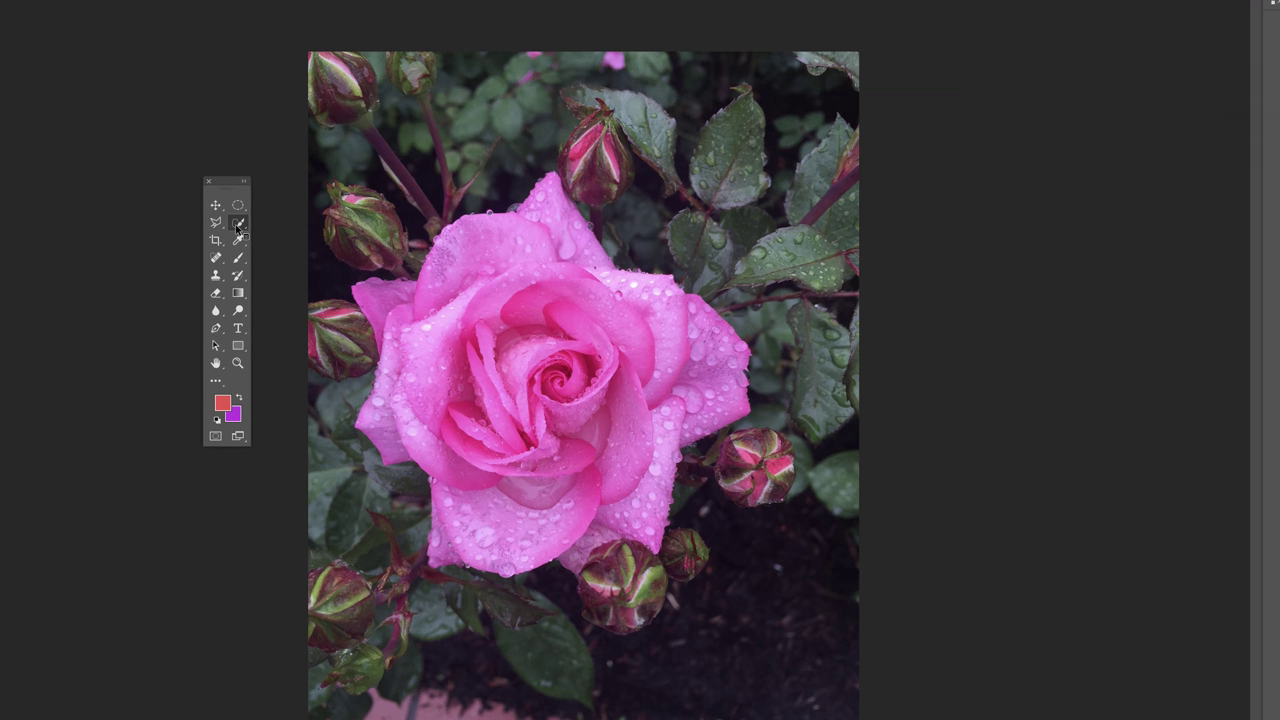
pyautogui.click(238, 224)
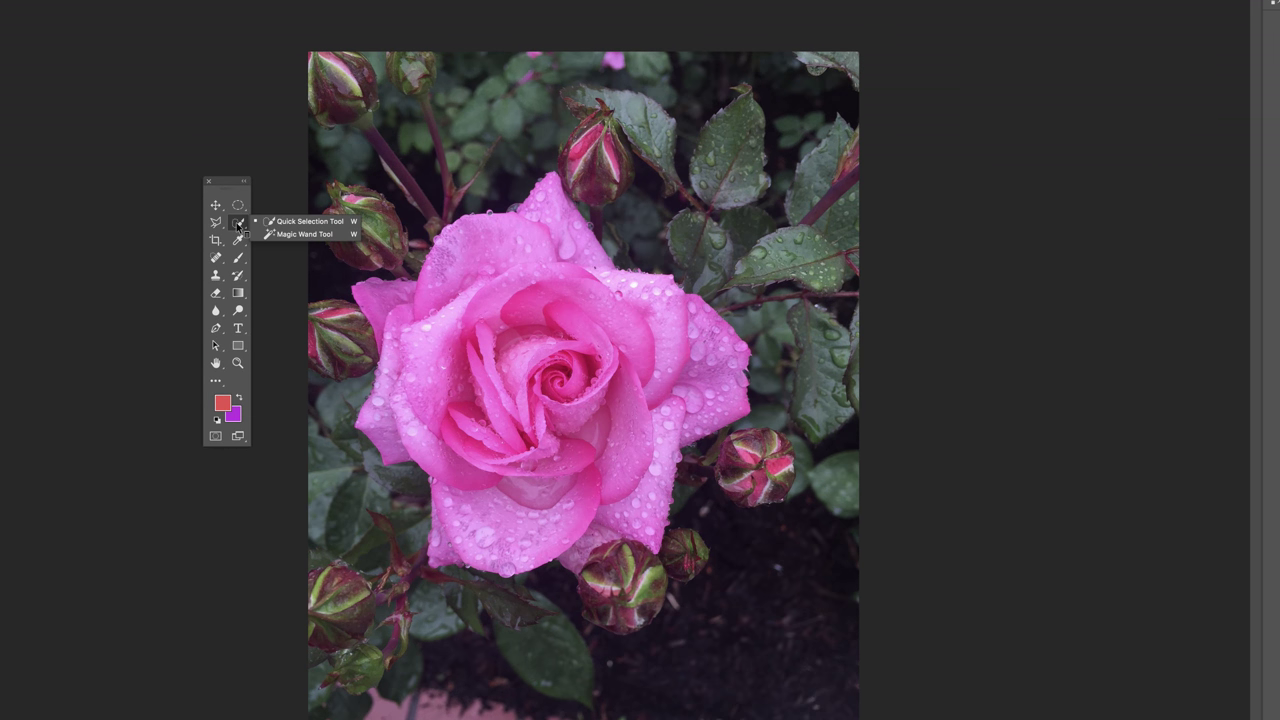
pyautogui.click(303, 233)
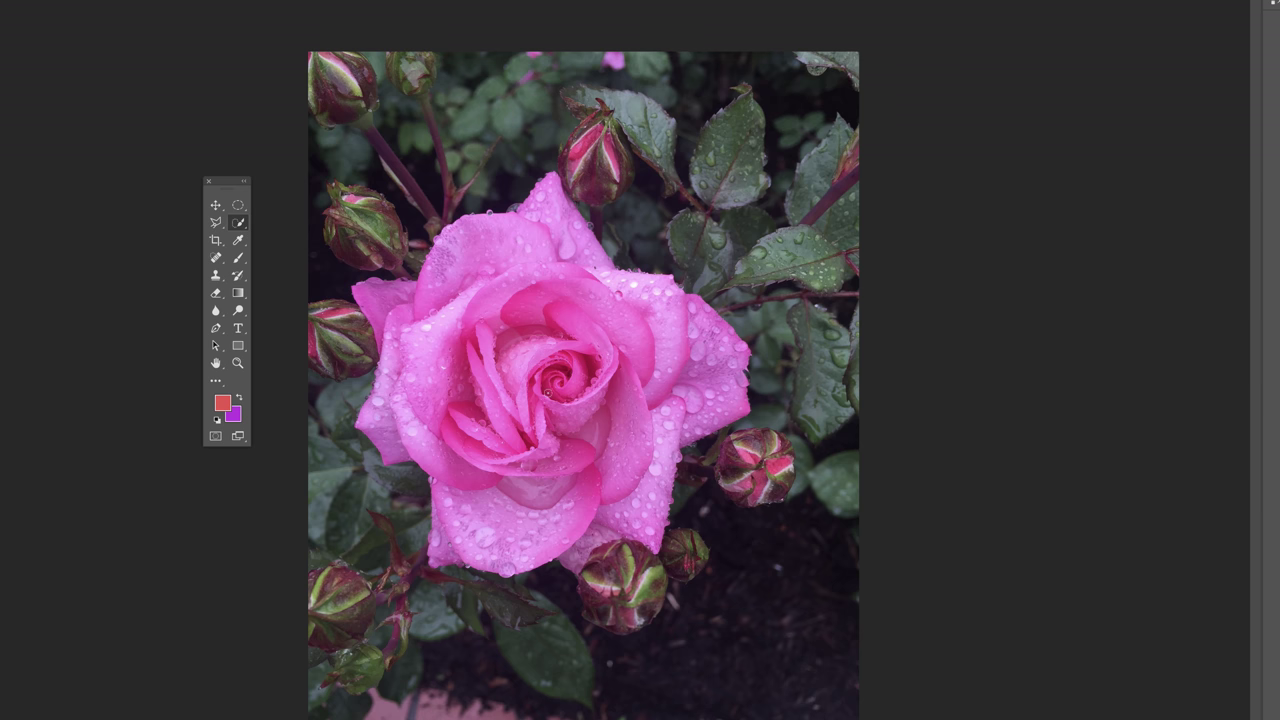
# Step: Select the whole pink rose with the Quick Selection tool and invert the selection to cover the background
pyautogui.click(570, 405)
pyautogui.click(657, 465)
pyautogui.hotkey('ctrl', 'z')
pyautogui.click(530, 325)
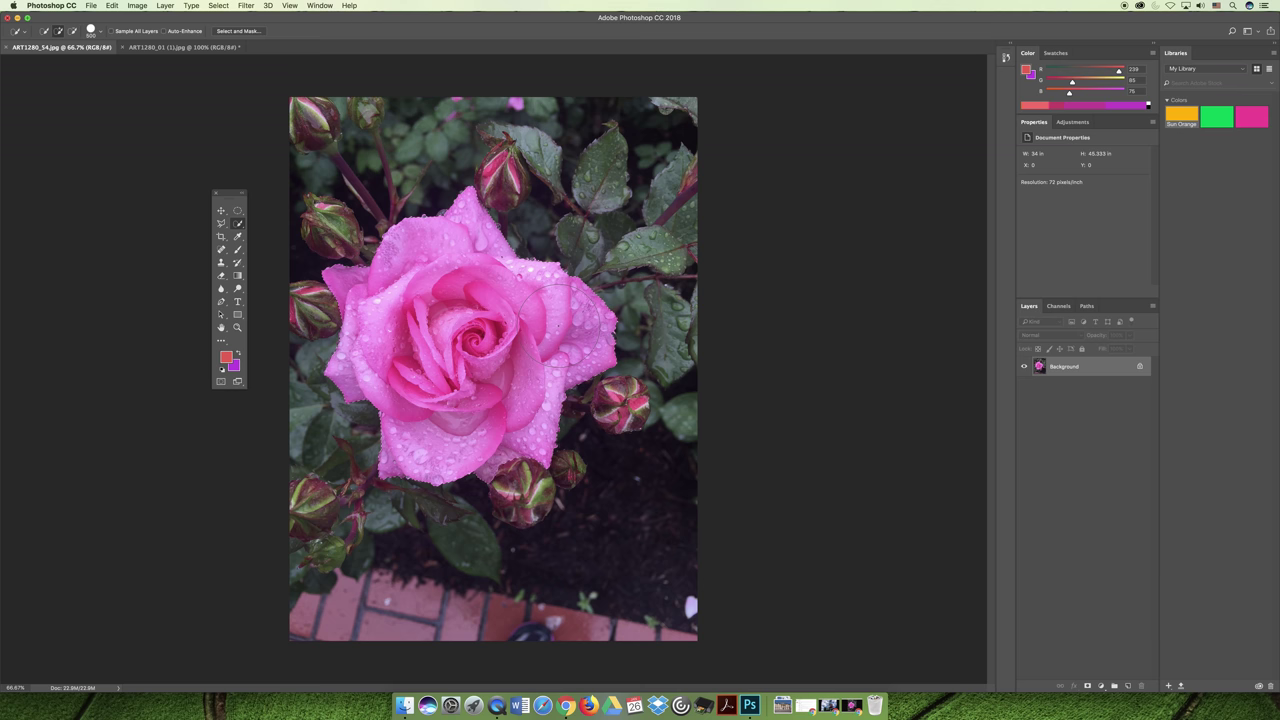
pyautogui.click(218, 6)
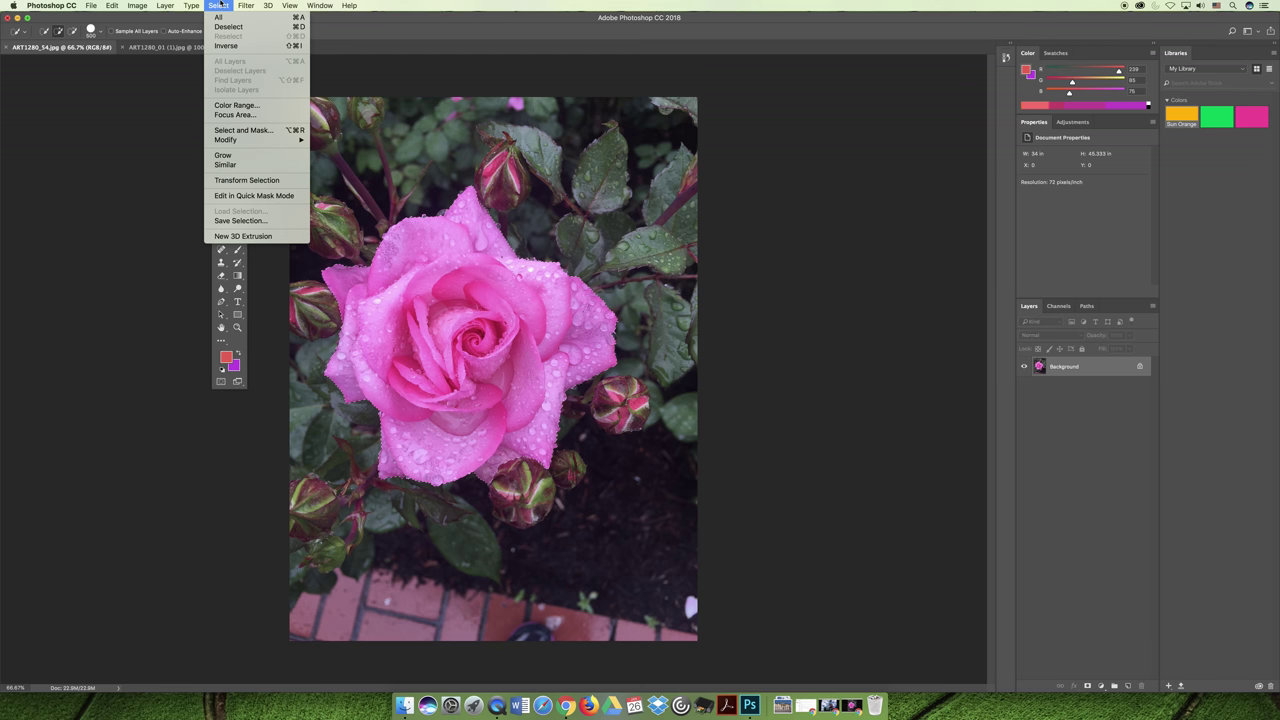
pyautogui.click(234, 46)
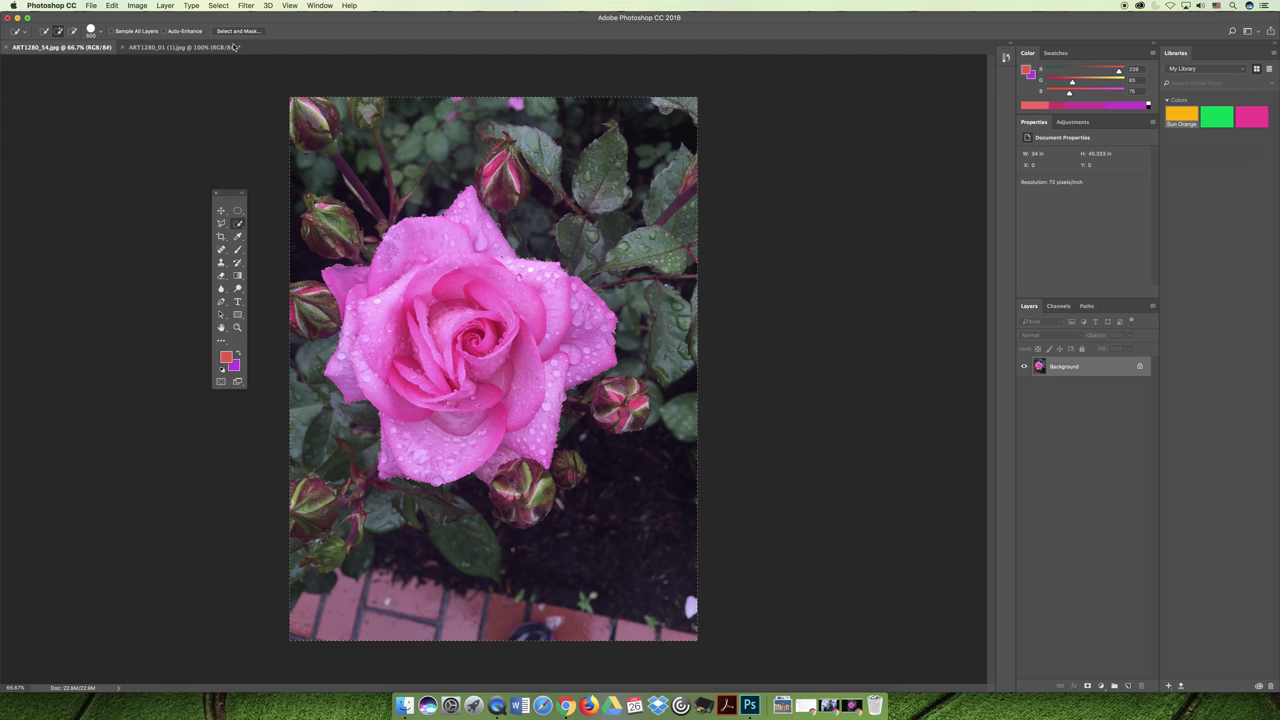
# Step: Apply a Motion Blur at a 0° angle with a greater distance to the background around the rose, and clear the selection
pyautogui.click(246, 6)
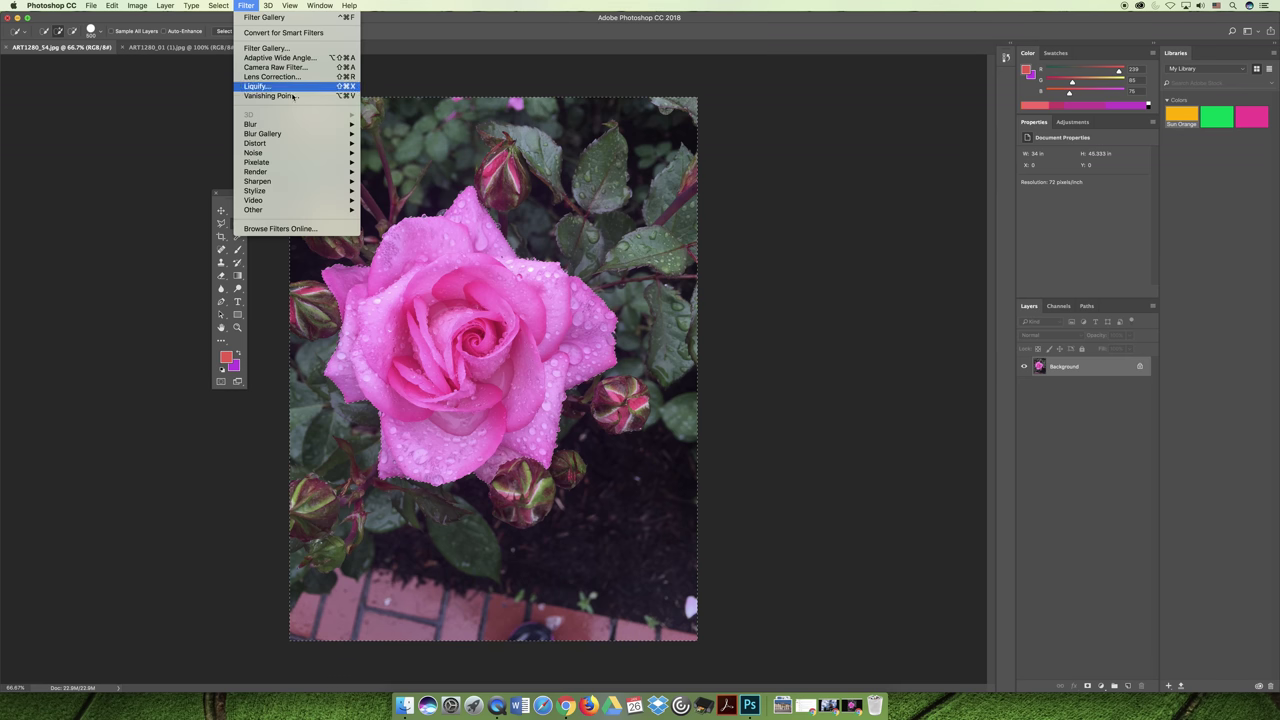
pyautogui.moveTo(298, 127)
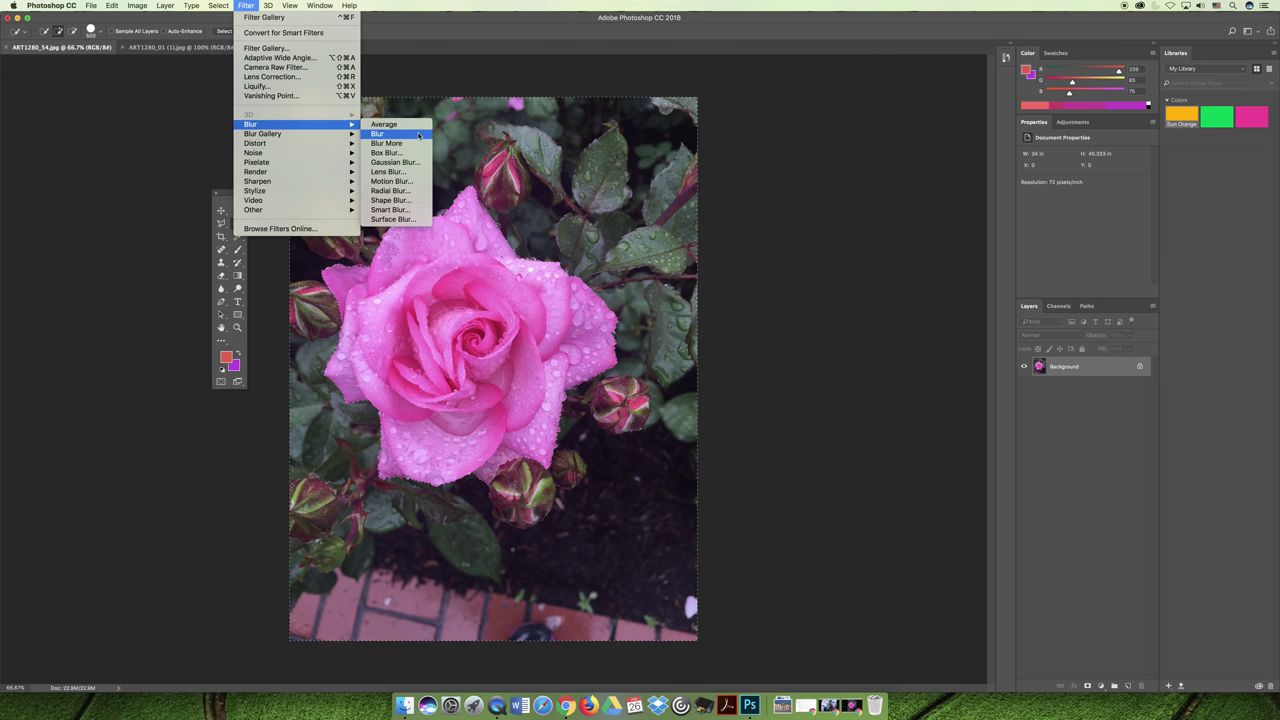
pyautogui.click(410, 181)
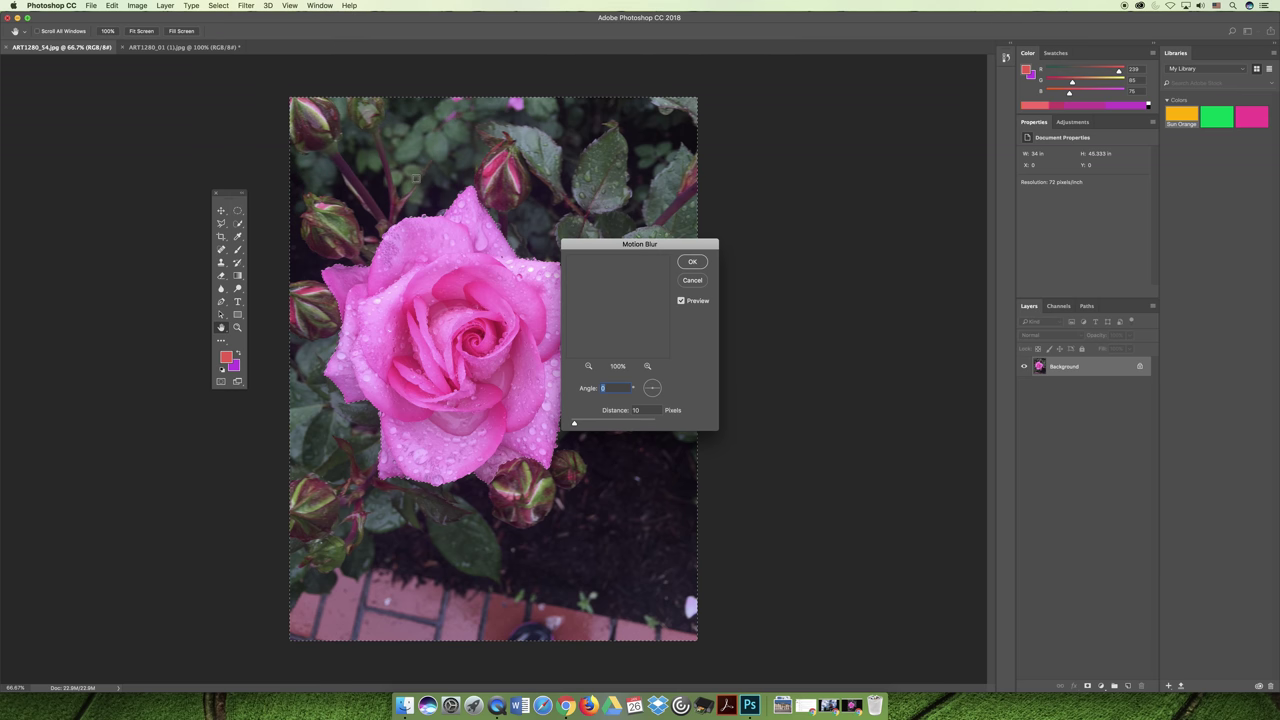
pyautogui.moveTo(699, 356); pyautogui.dragTo(886, 295)
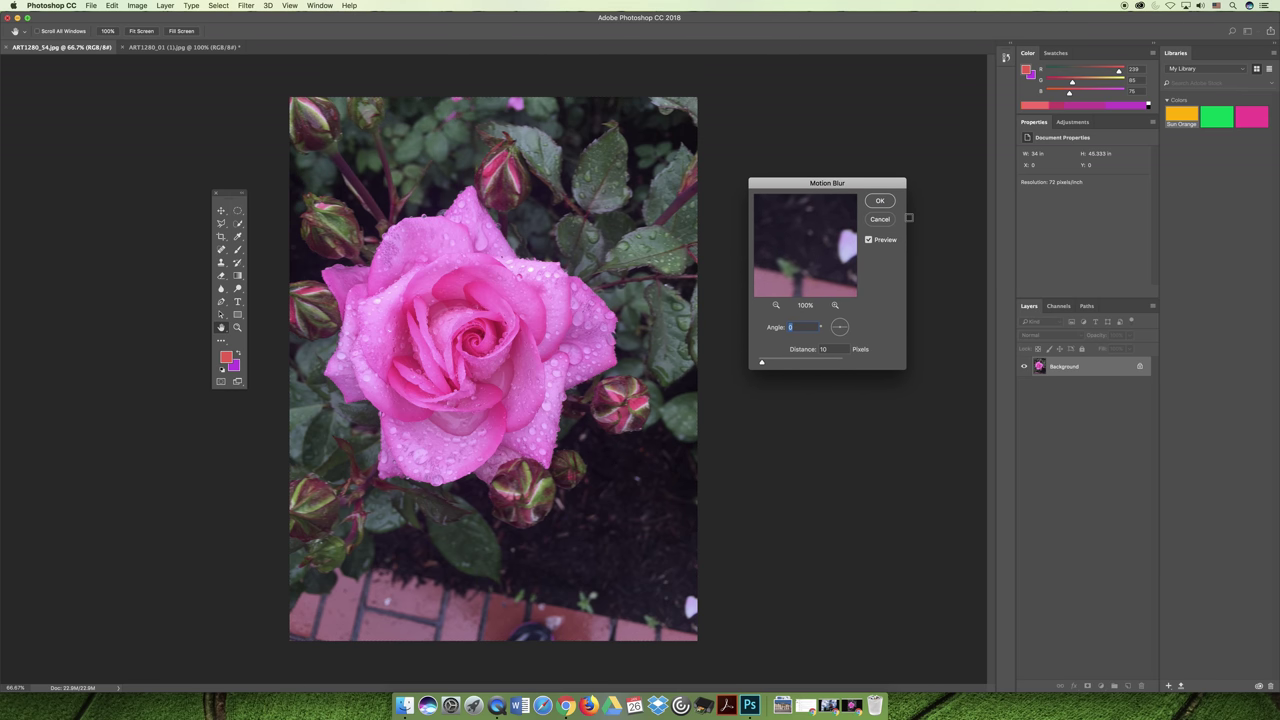
pyautogui.moveTo(763, 362); pyautogui.dragTo(784, 364)
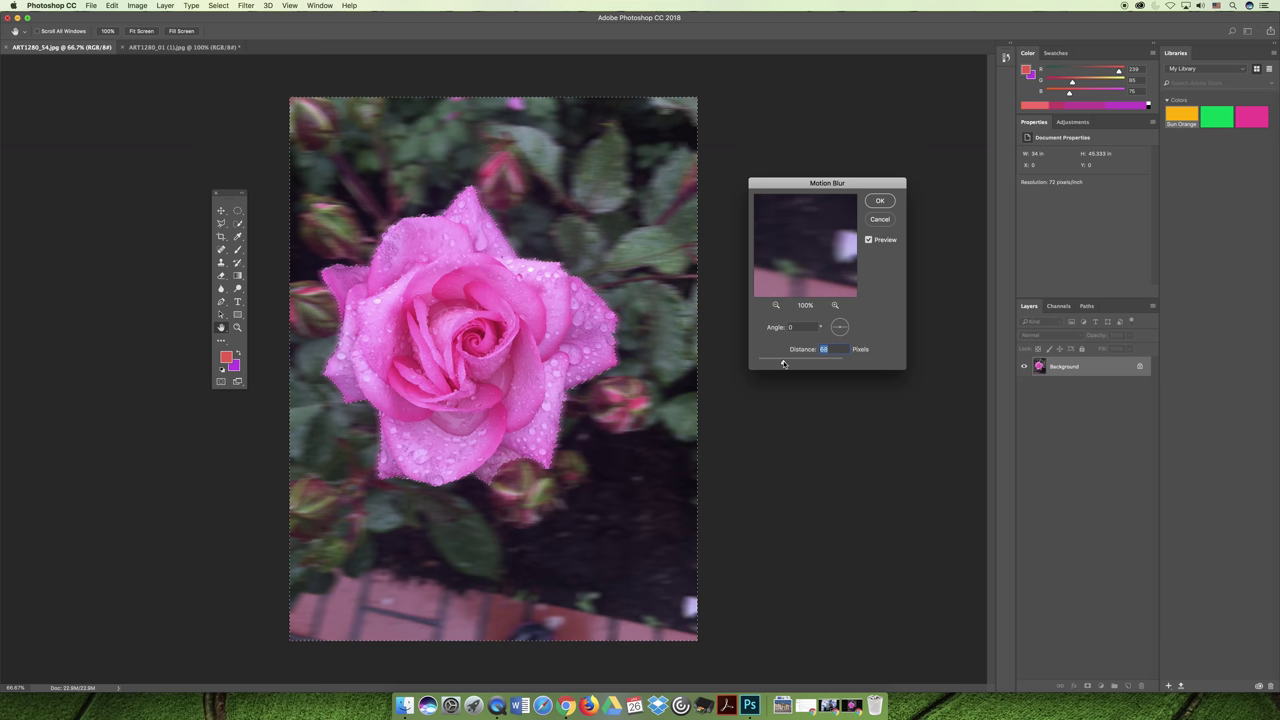
pyautogui.click(889, 204)
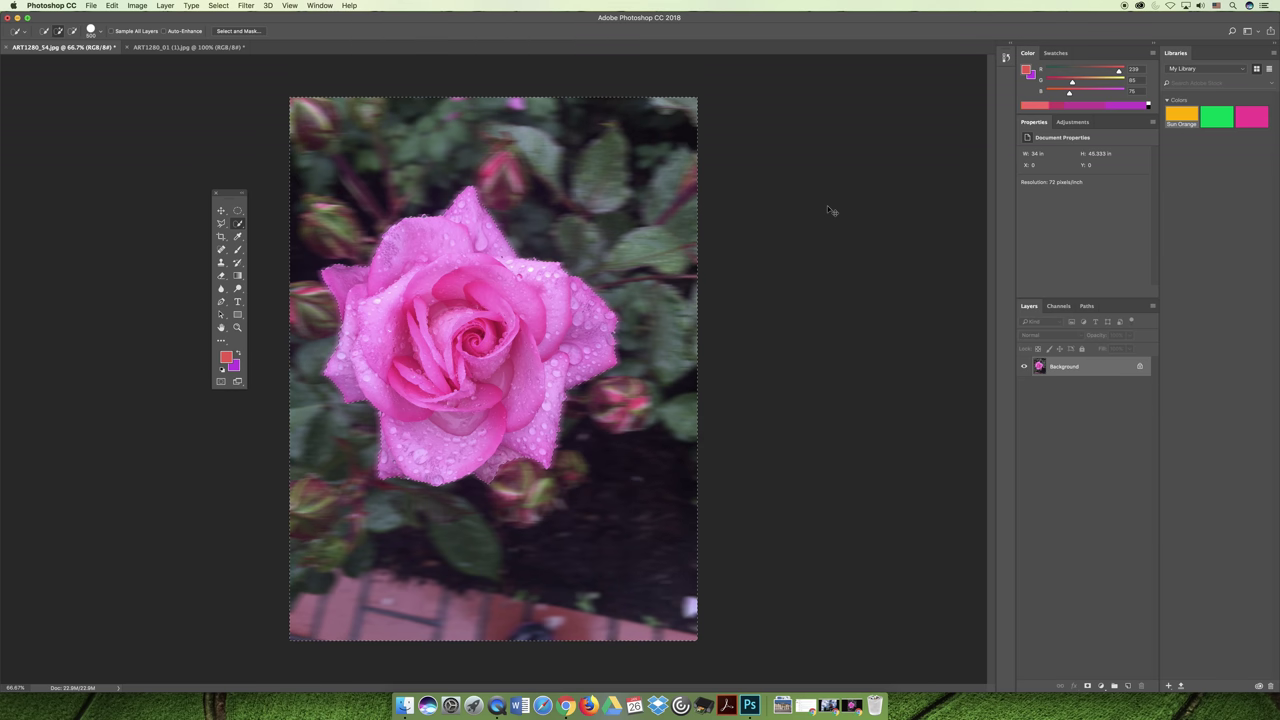
pyautogui.press('super+d')
# Step: Reselect the background around the rose, apply a strong Radial Blur with the Spin method, and clear the selection
pyautogui.click(218, 5)
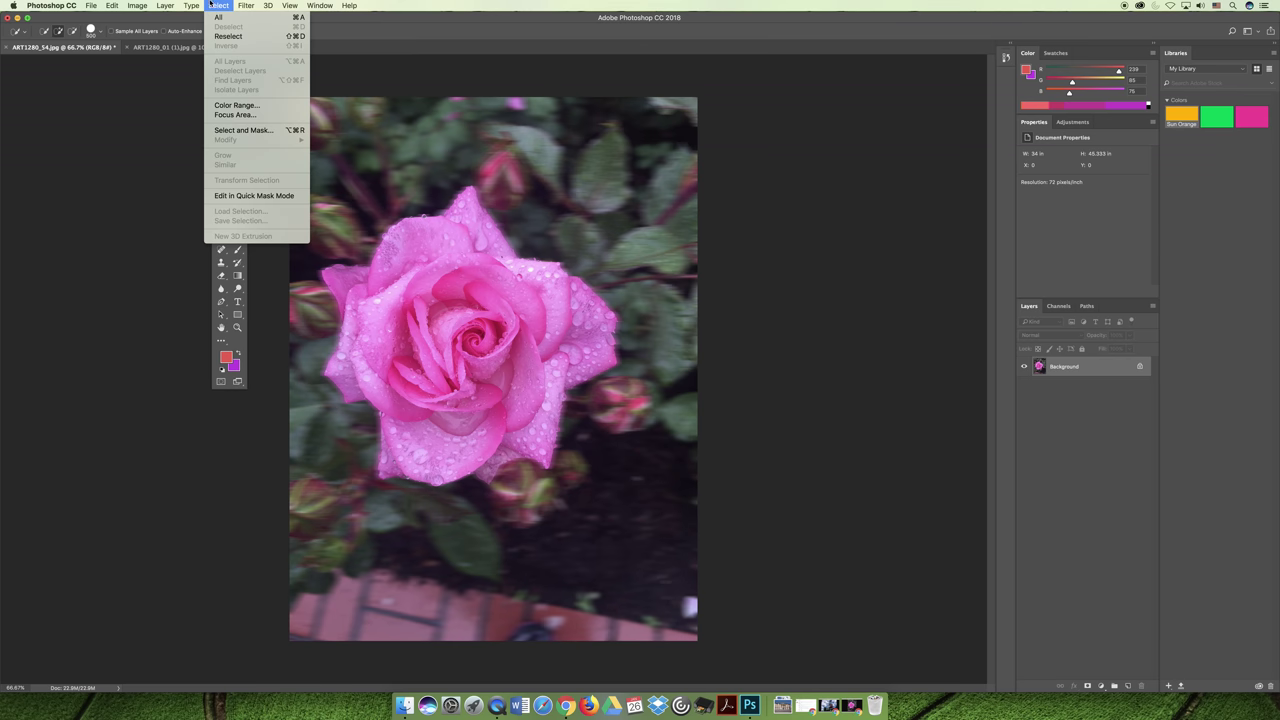
pyautogui.click(228, 36)
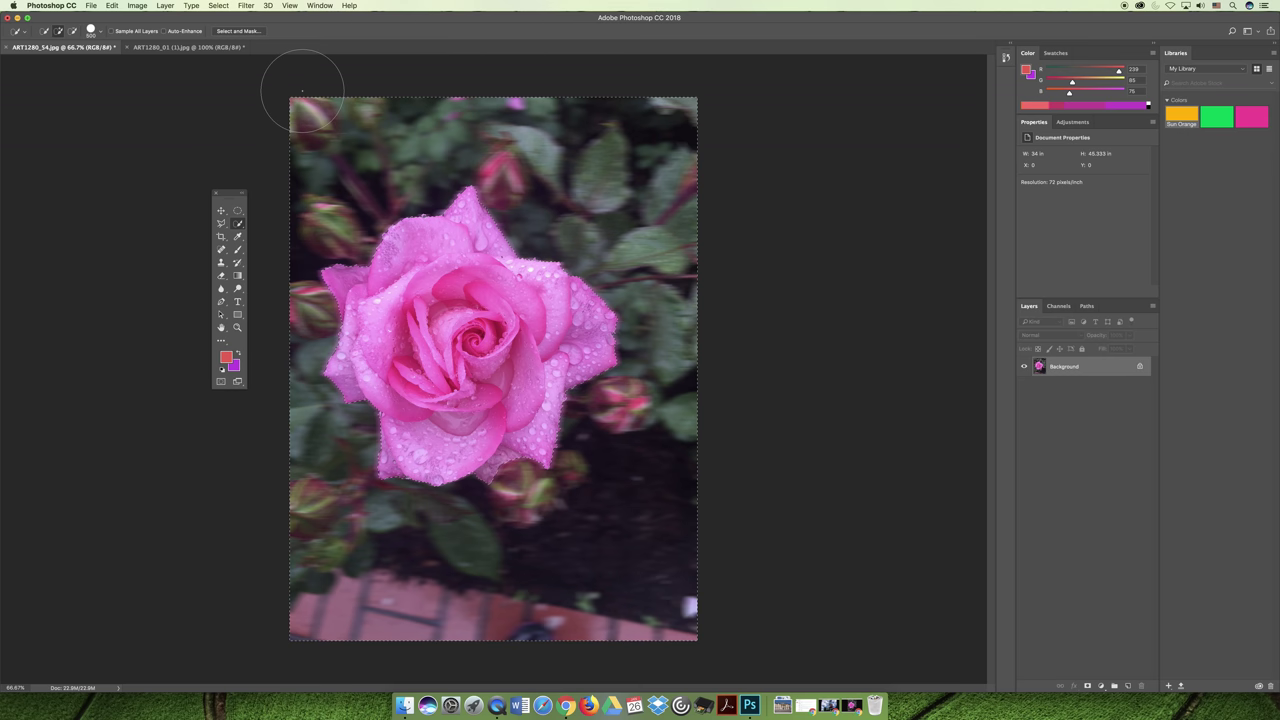
pyautogui.click(250, 5)
pyautogui.moveTo(300, 124)
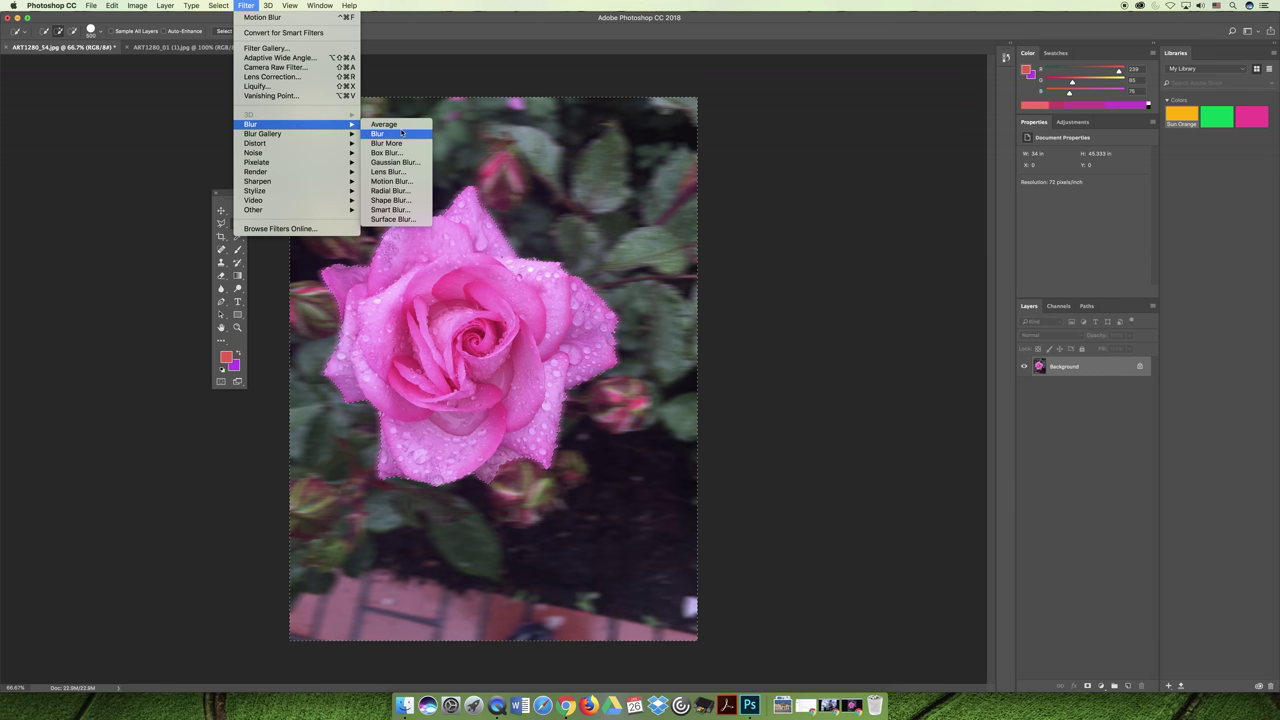
pyautogui.click(412, 191)
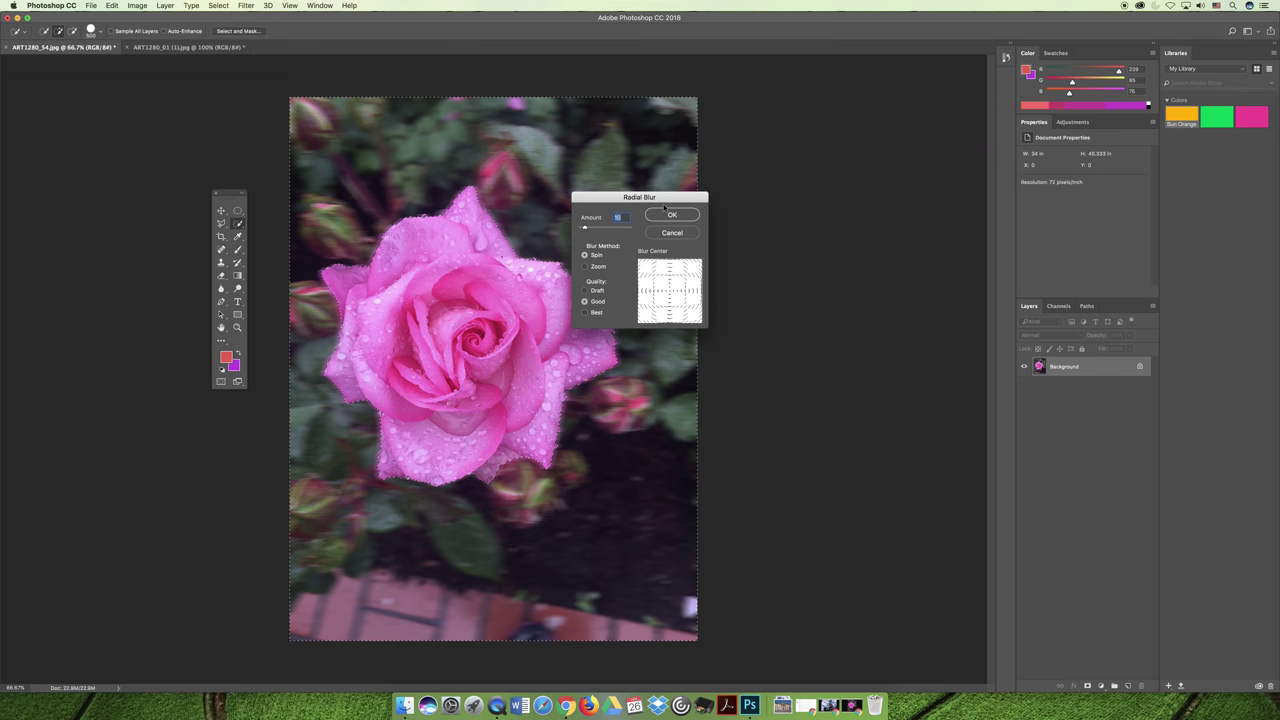
pyautogui.moveTo(748, 202); pyautogui.dragTo(772, 202)
pyautogui.click(834, 188)
pyautogui.press('super+d')
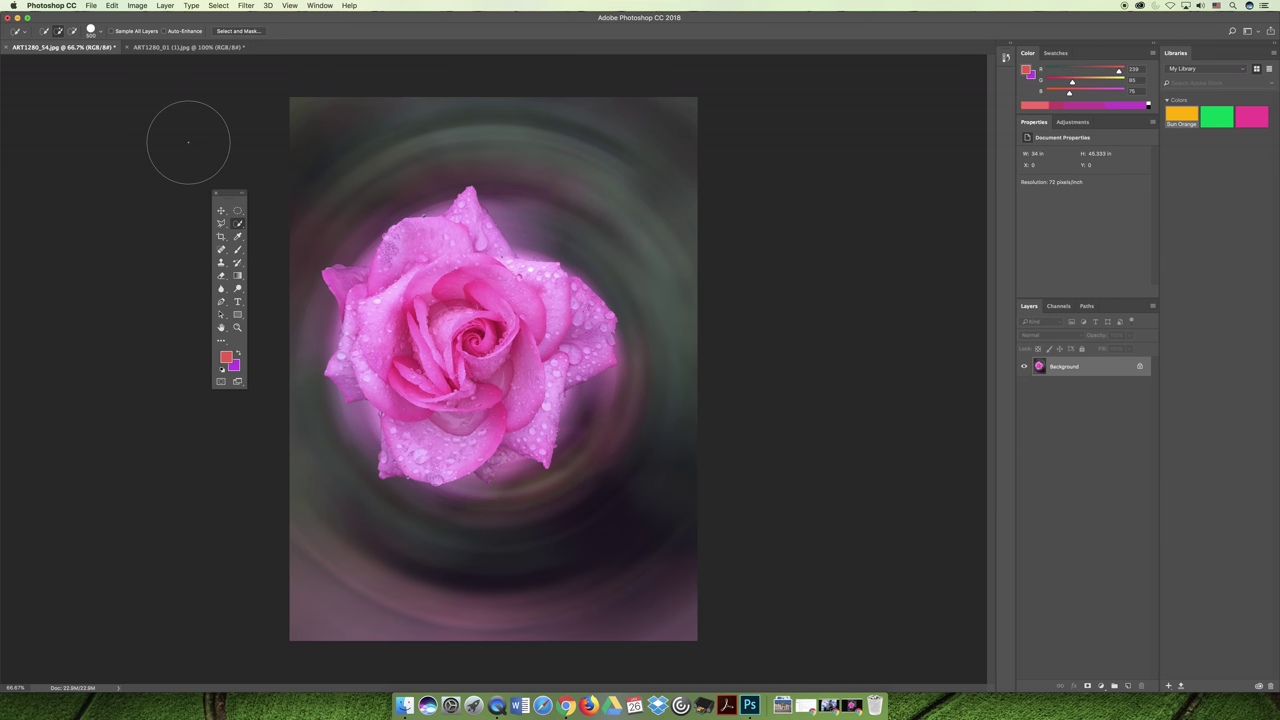
# Step: Close the rose photo and revert the building photo to its last saved version
pyautogui.press('super+shift+d')
pyautogui.click(7, 47)
pyautogui.click(604, 224)
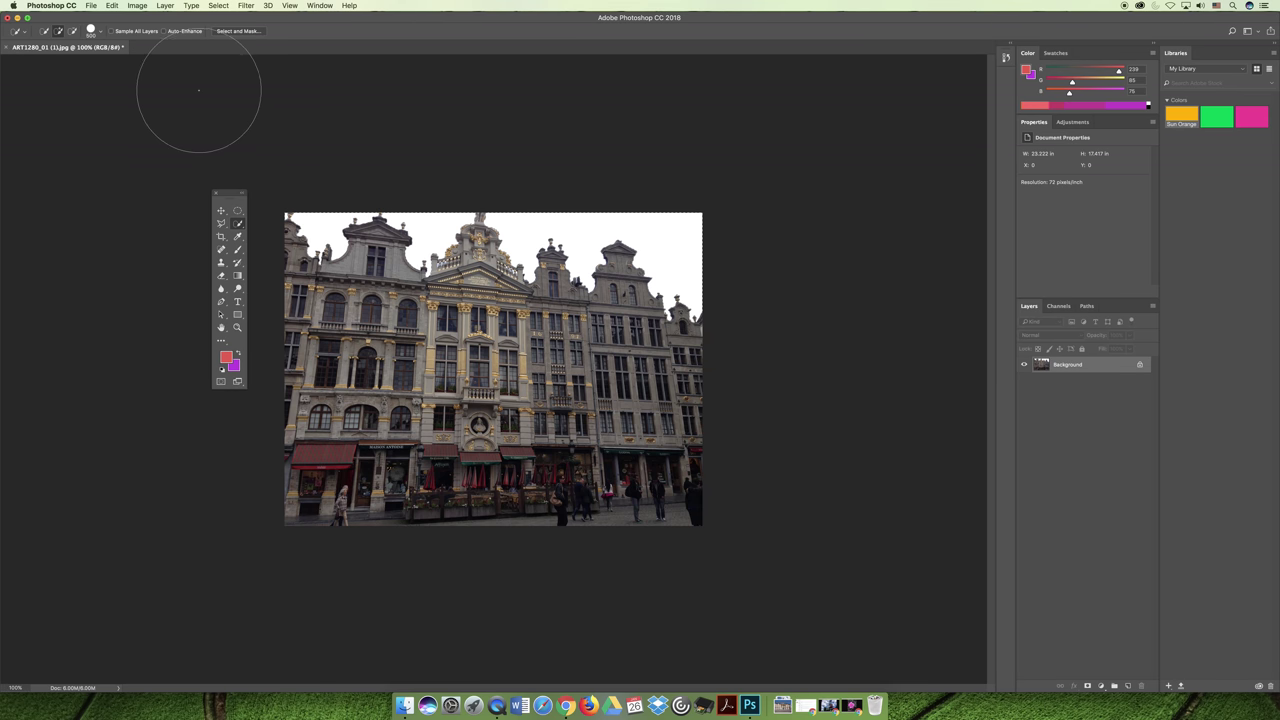
pyautogui.click(91, 5)
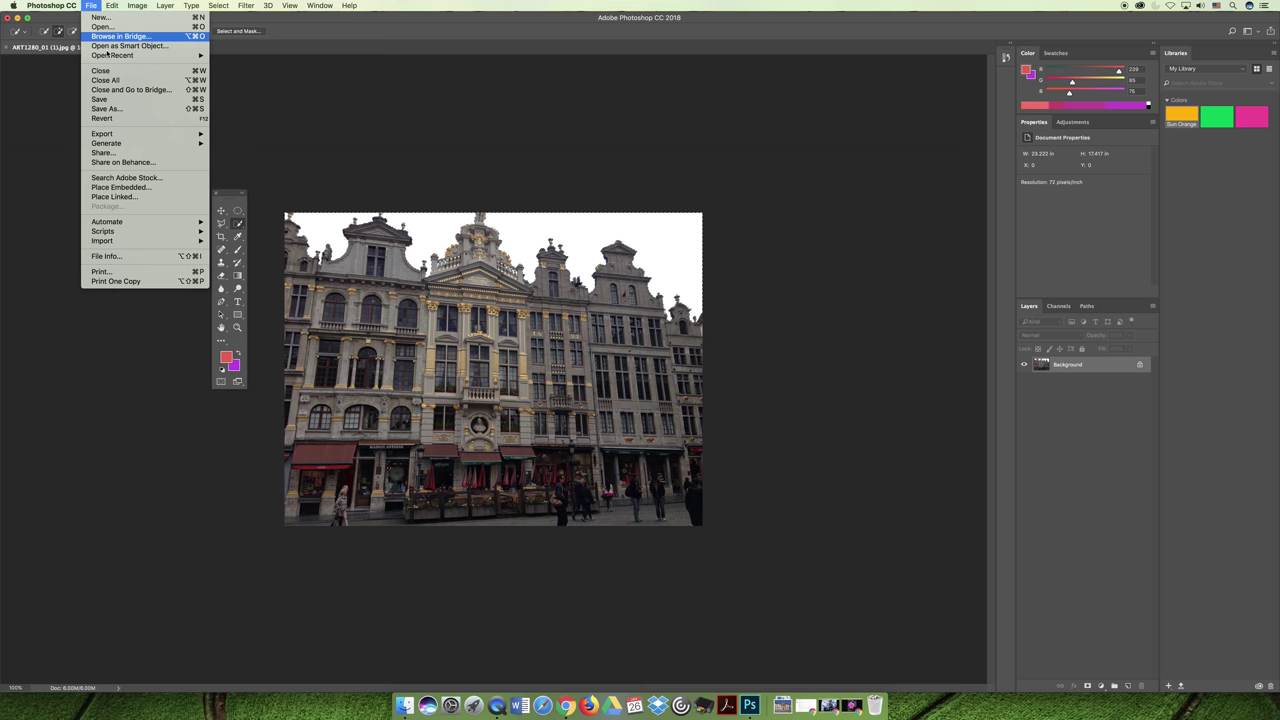
pyautogui.click(111, 120)
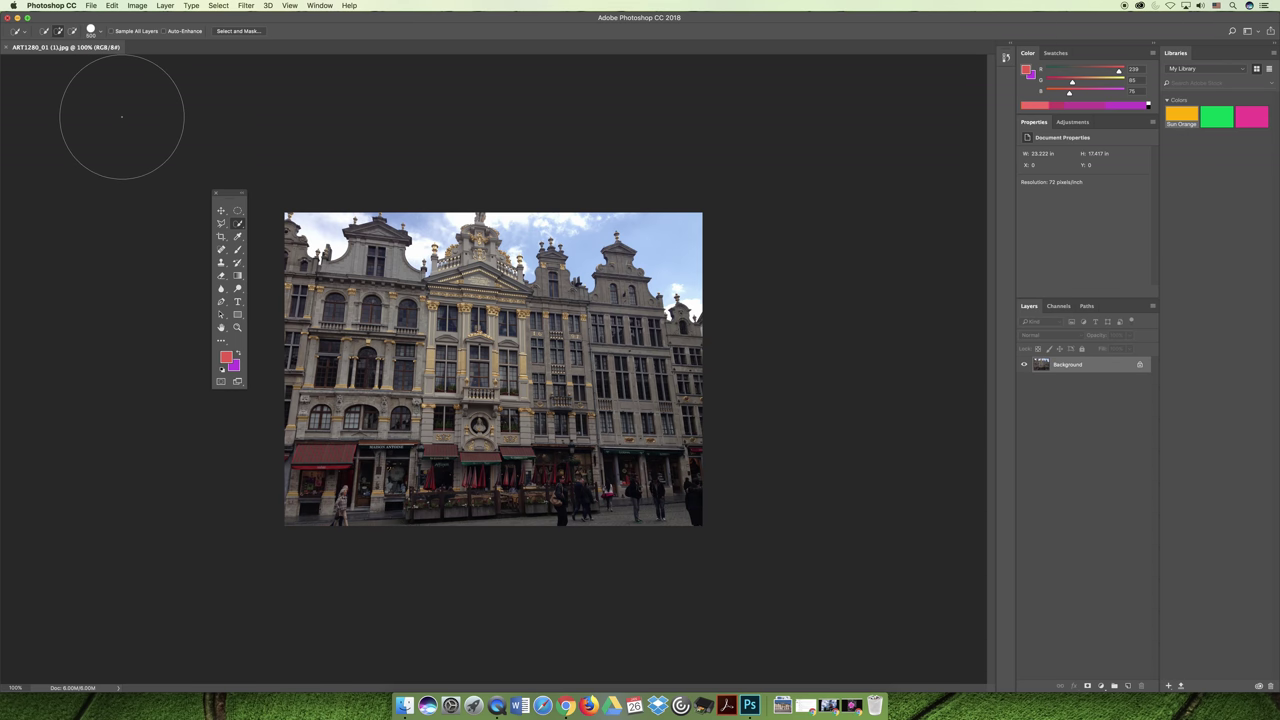
# Step: Switch from the Quick Selection tool to the Magic Wand and sample the building's facade at tolerance 32
pyautogui.moveTo(232, 197); pyautogui.dragTo(248, 201)
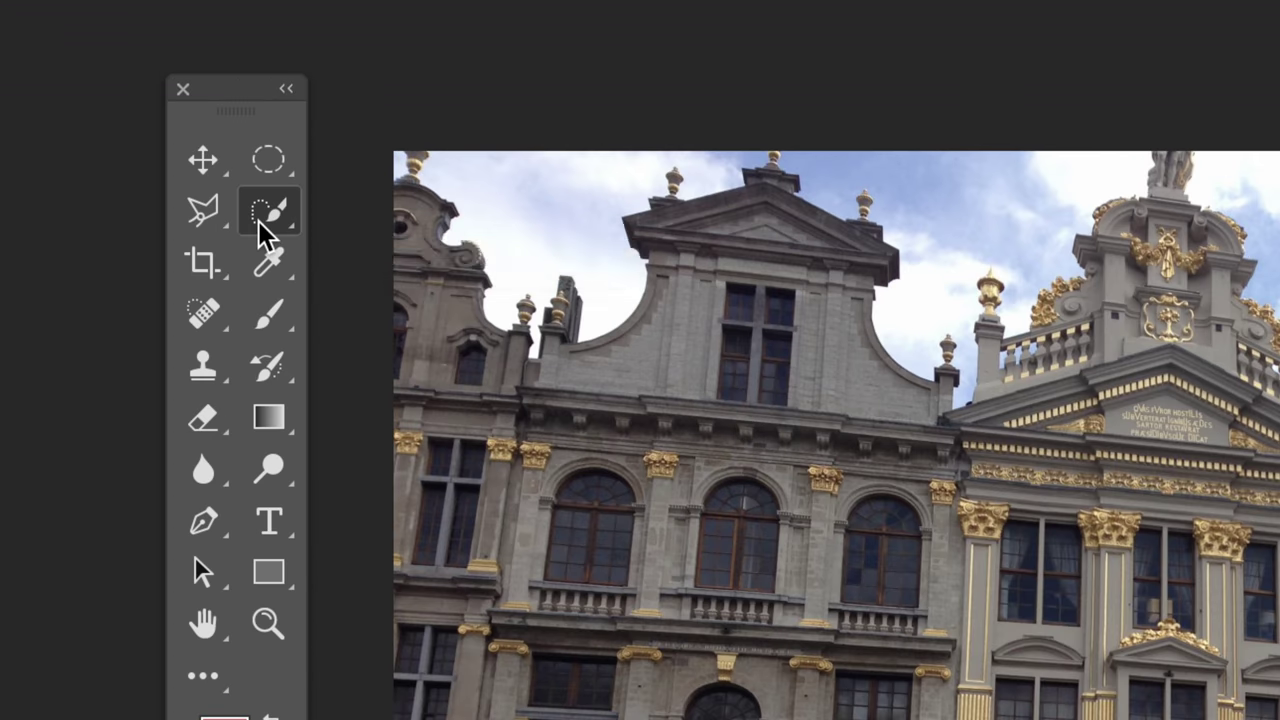
pyautogui.rightClick(251, 230)
pyautogui.click(367, 248)
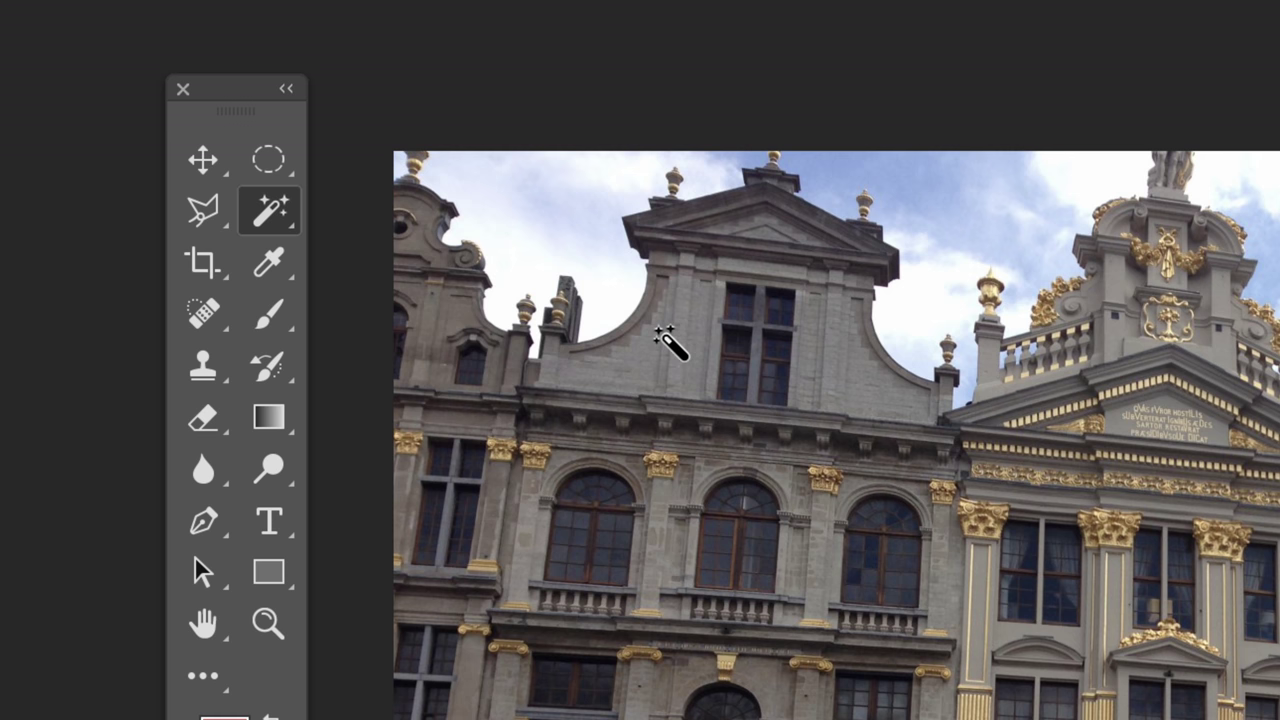
pyautogui.click(648, 383)
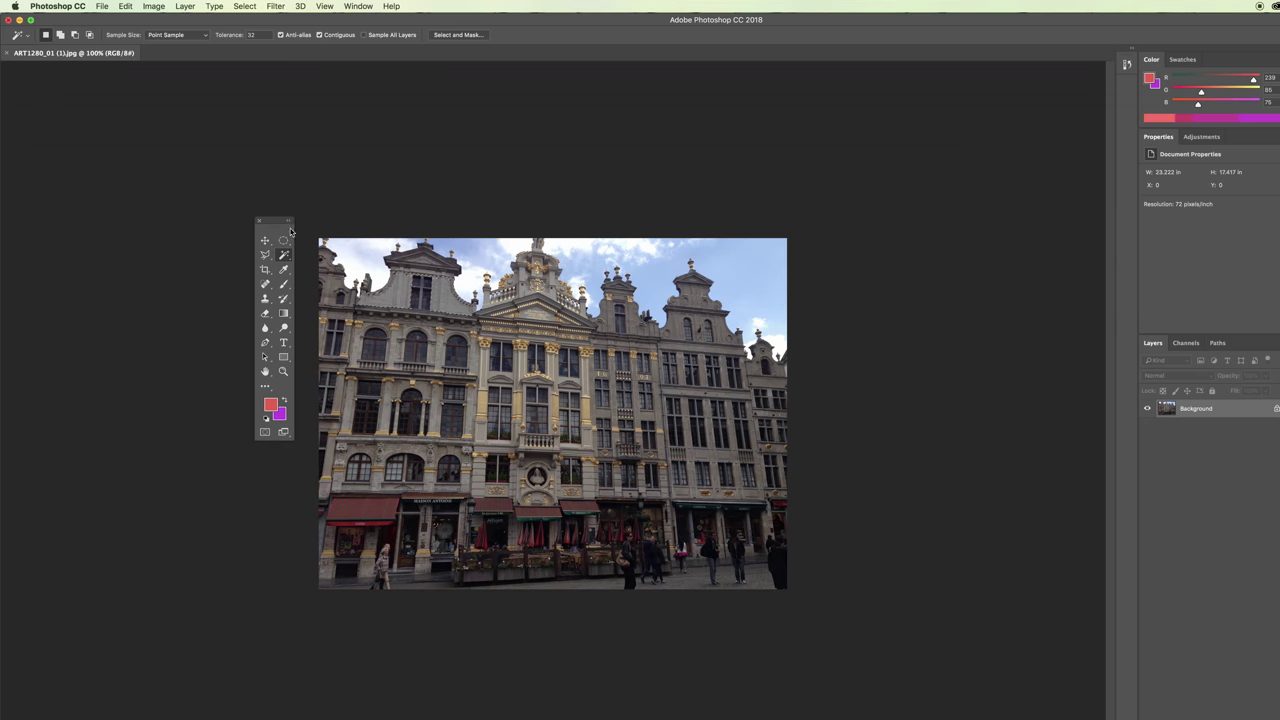
pyautogui.moveTo(272, 220); pyautogui.dragTo(268, 229)
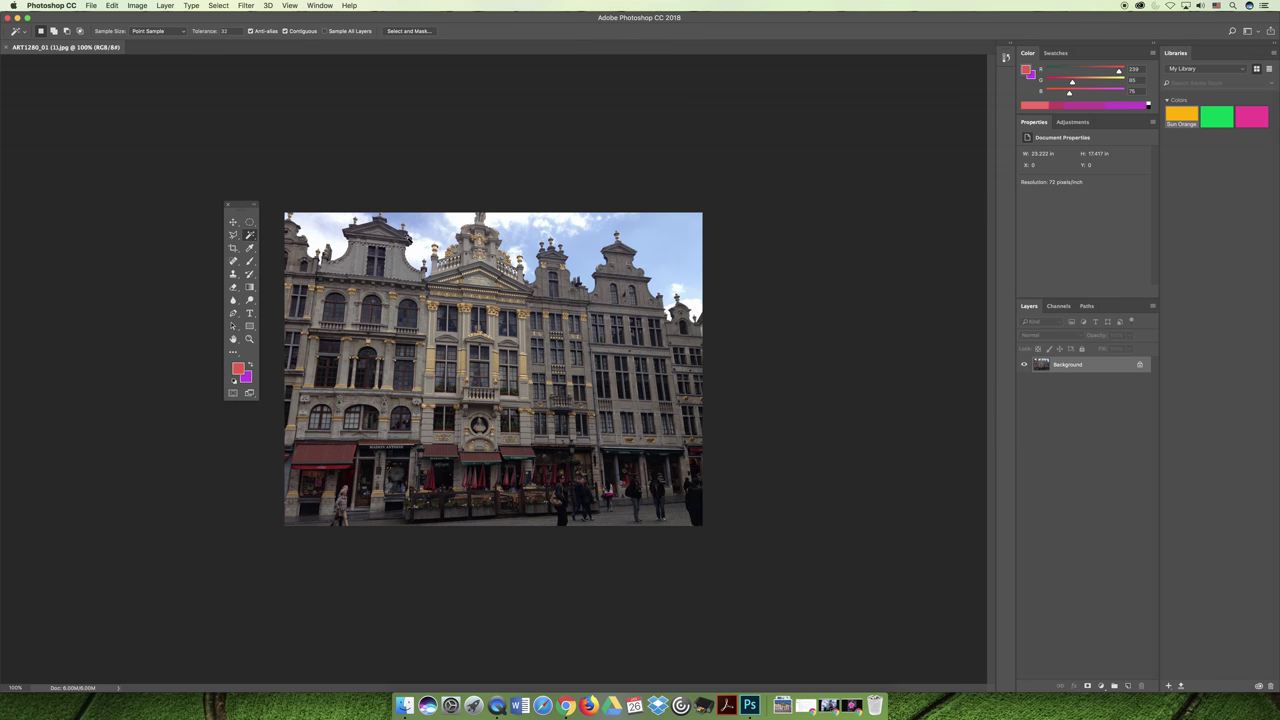
pyautogui.click(587, 341)
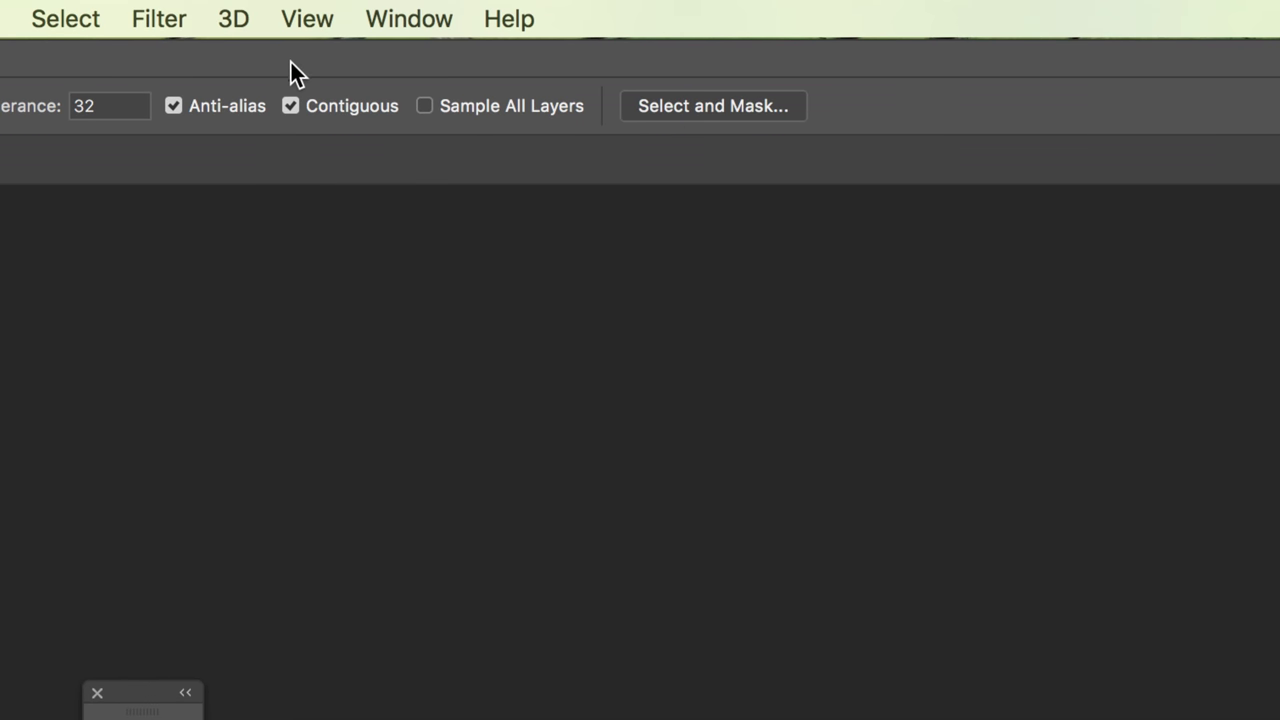
# Step: Turn off Contiguous for the Magic Wand and select the matching grey stonework across the whole facade
pyautogui.click(290, 106)
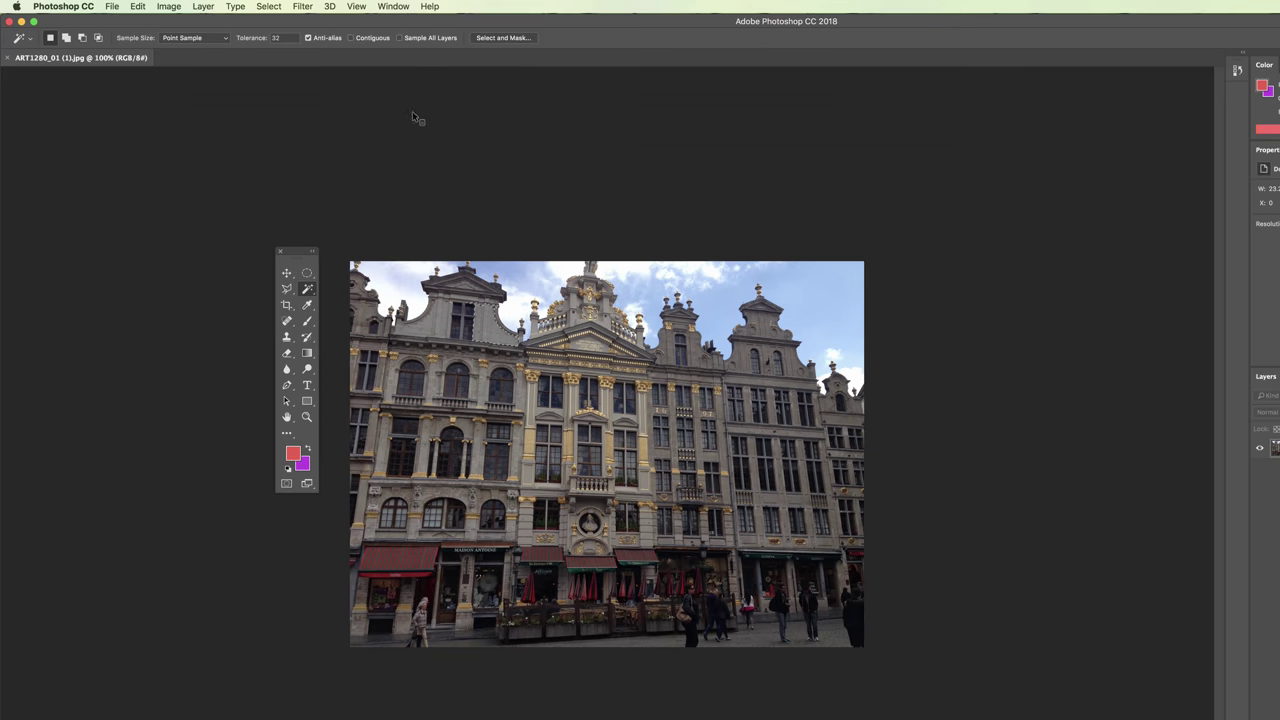
pyautogui.press('super+d')
pyautogui.click(492, 330)
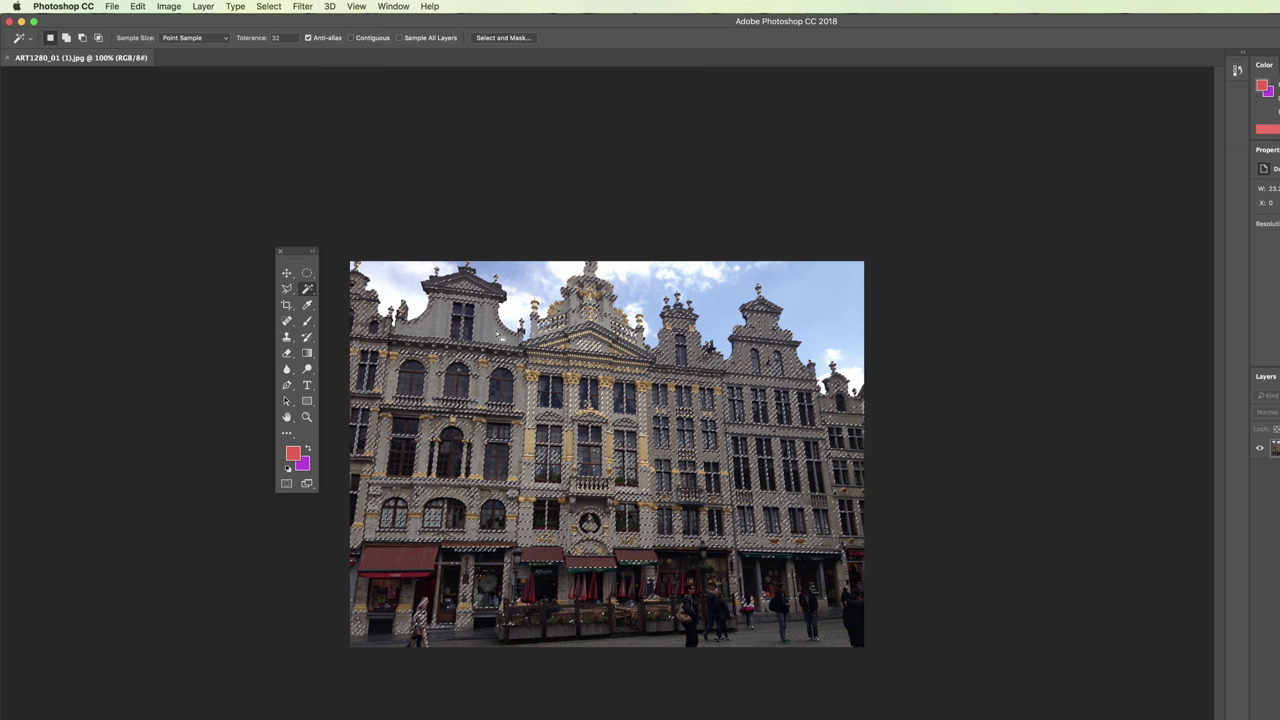
# Step: Fill the selected stonework with white, restore the Contiguous option, and step back to undo the fill and selection
pyautogui.hotkey('shift', 'BackSpace')
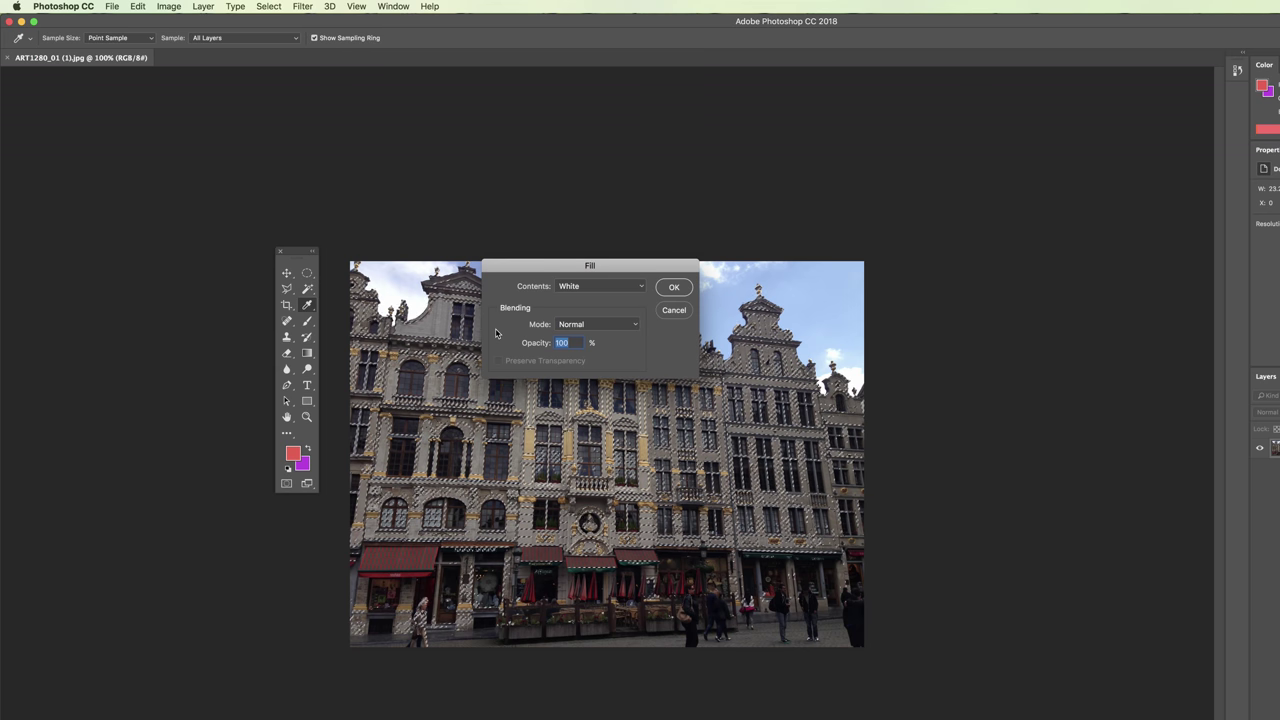
pyautogui.press('Return')
pyautogui.press('super+z')
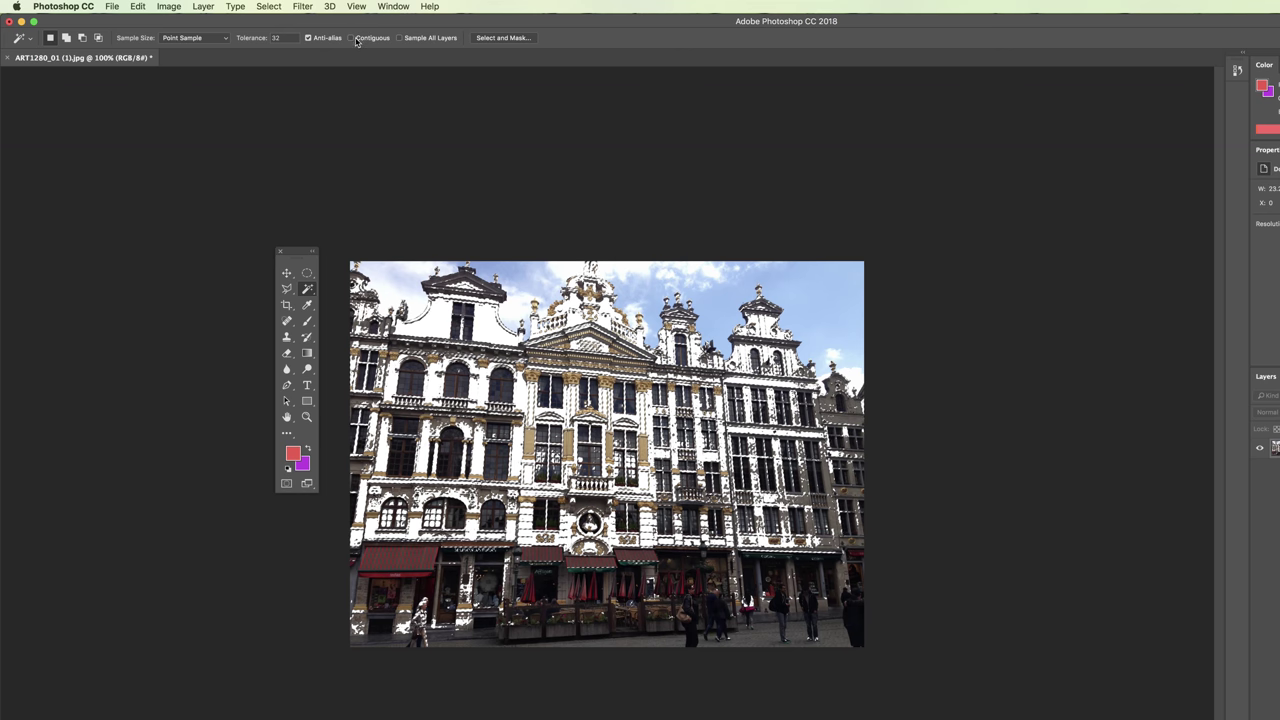
pyautogui.click(138, 6)
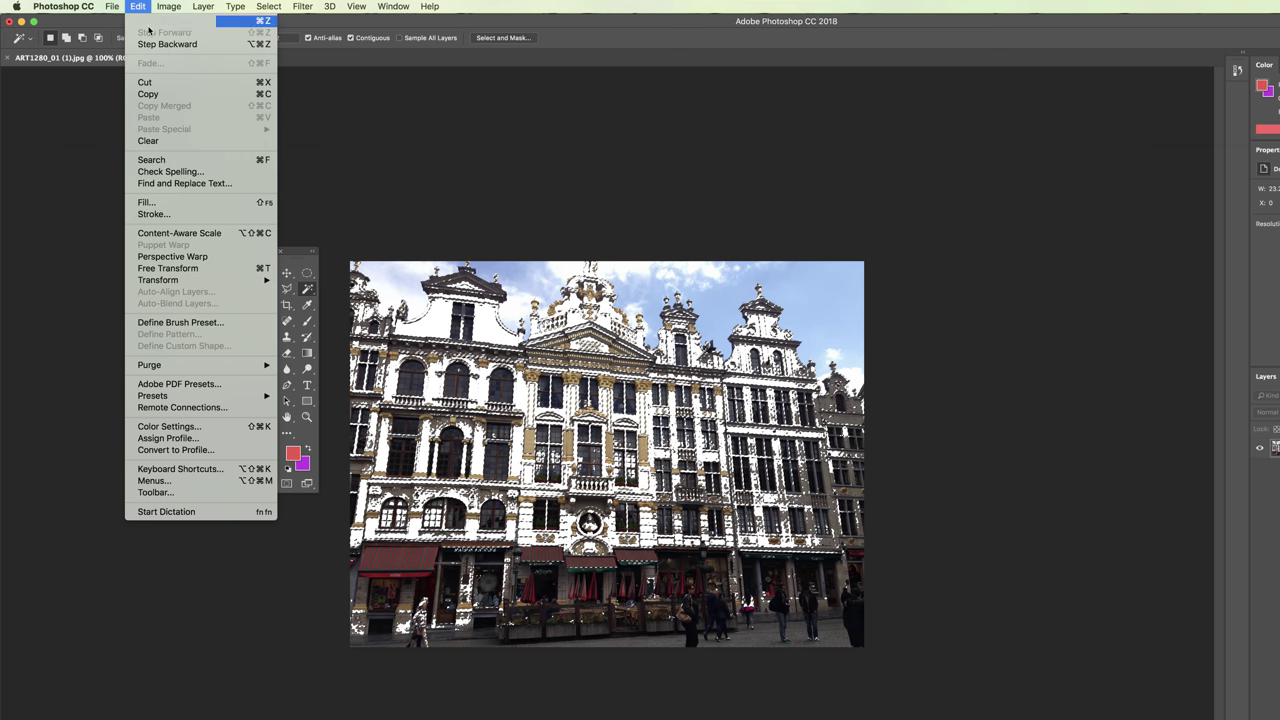
pyautogui.click(167, 44)
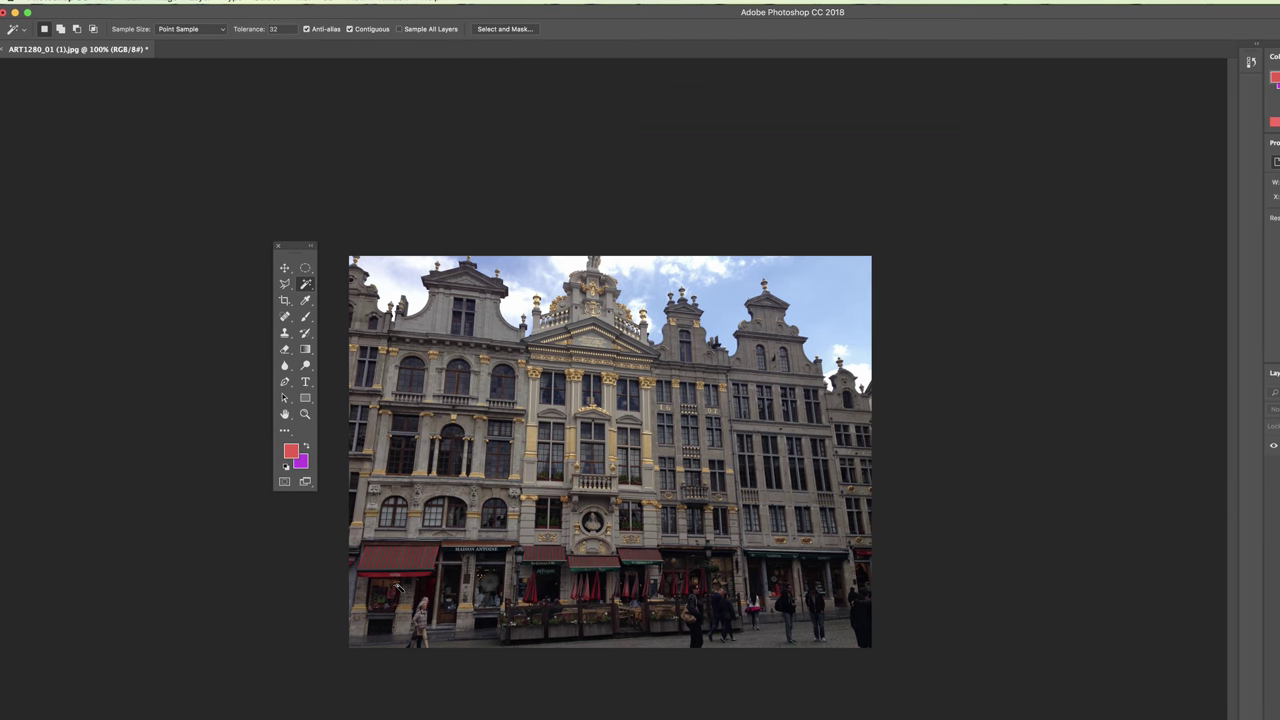
# Step: At 400% zoom, select one red stripe on the neuhaus awning, then turn off Contiguous and select all similar reds
pyautogui.press('super+equal')
pyautogui.press('super+equal')
pyautogui.moveTo(412, 549); pyautogui.dragTo(777, 478)
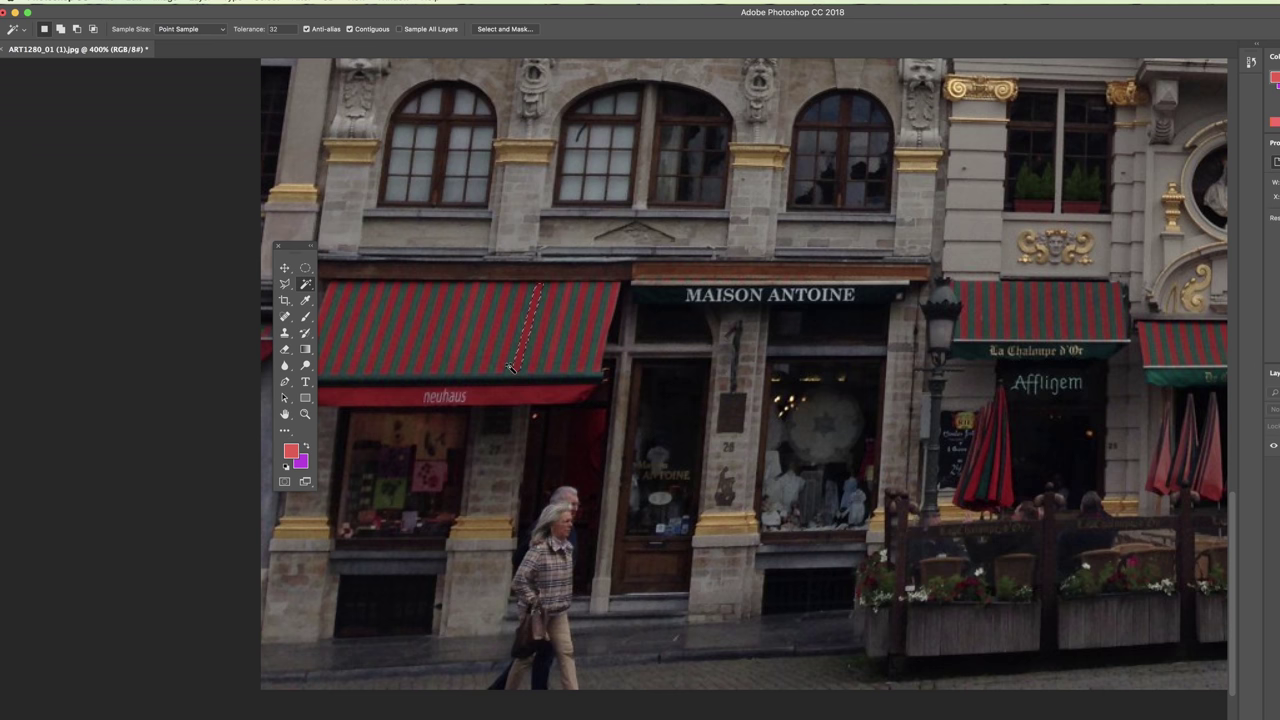
pyautogui.click(350, 29)
pyautogui.click(550, 322)
# Step: Fill the selected red awning stripes with white at 100% opacity, and step back to undo the fill and the selection
pyautogui.hotkey('shift', 'BackSpace')
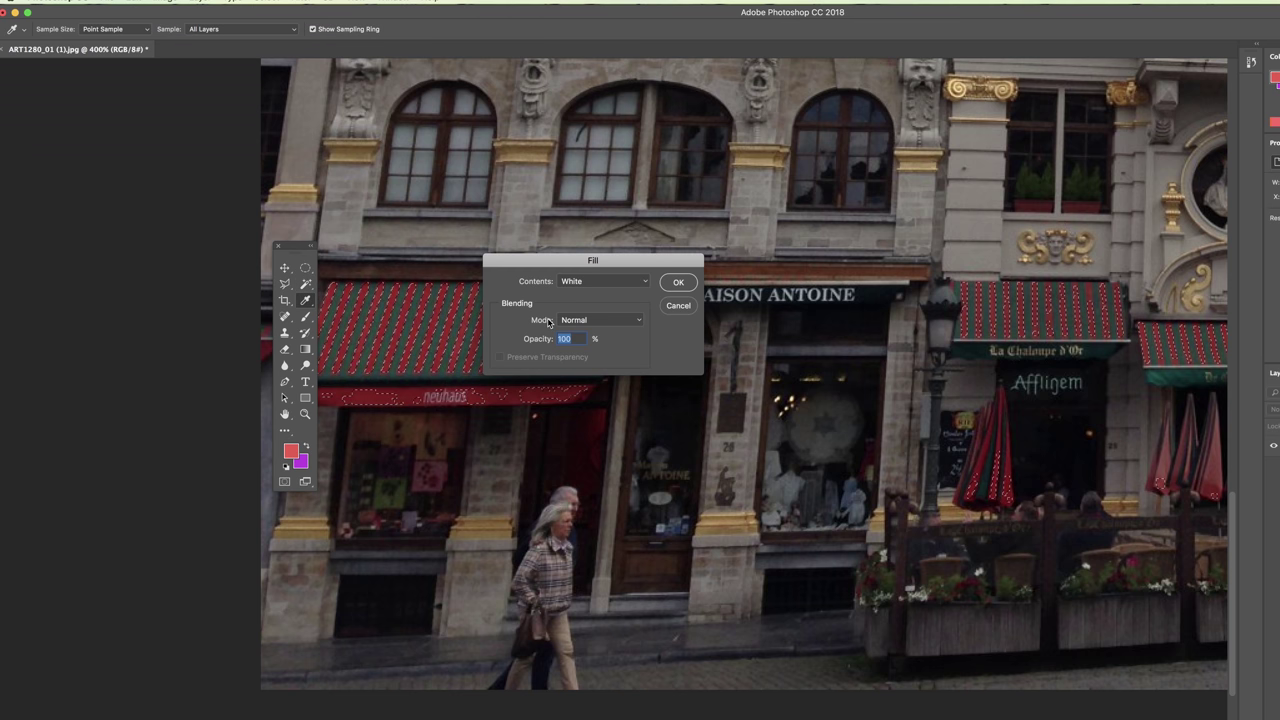
pyautogui.click(678, 282)
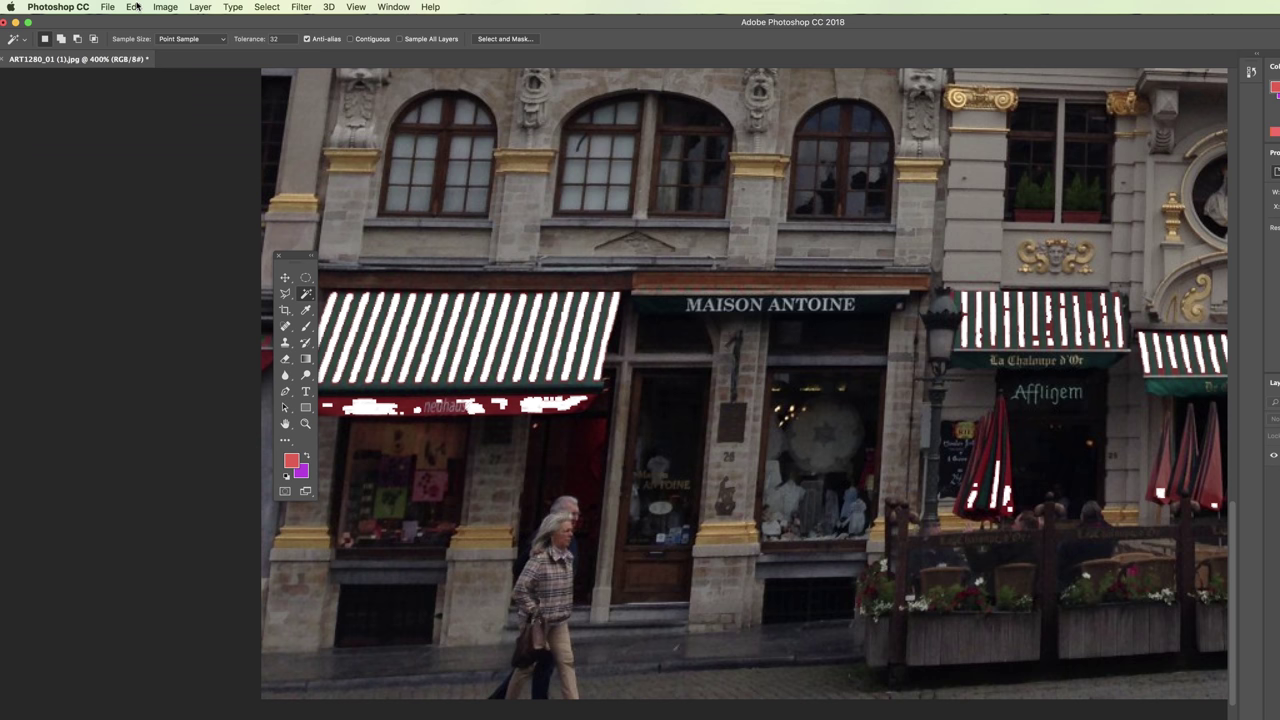
pyautogui.click(134, 7)
pyautogui.click(150, 45)
pyautogui.click(134, 7)
pyautogui.click(150, 44)
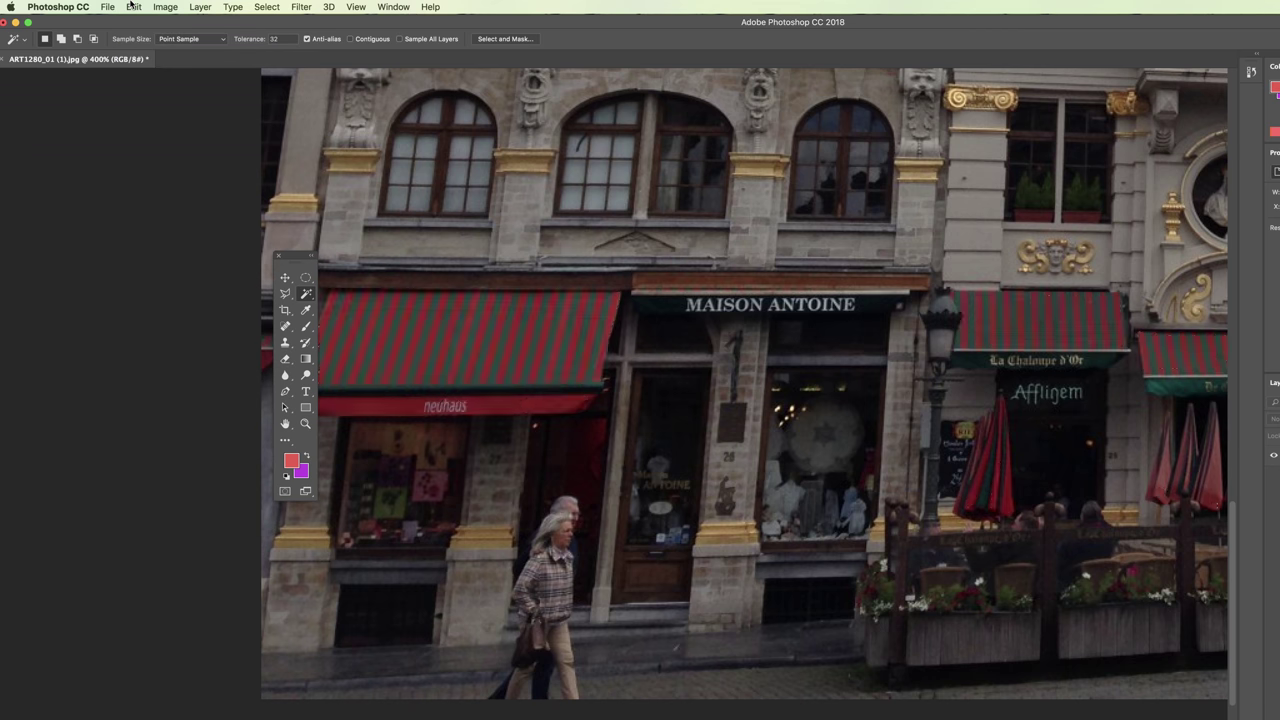
# Step: Set the Magic Wand tolerance to 1 and sample a red stripe of the neuhaus awning
pyautogui.press('Return')
pyautogui.write('1')
pyautogui.press('super+d')
pyautogui.click(540, 312)
# Step: Raise the Magic Wand tolerance to 50 and select the reds again from a stripe of the neuhaus awning
pyautogui.click(264, 38)
pyautogui.write('50')
pyautogui.press('Return')
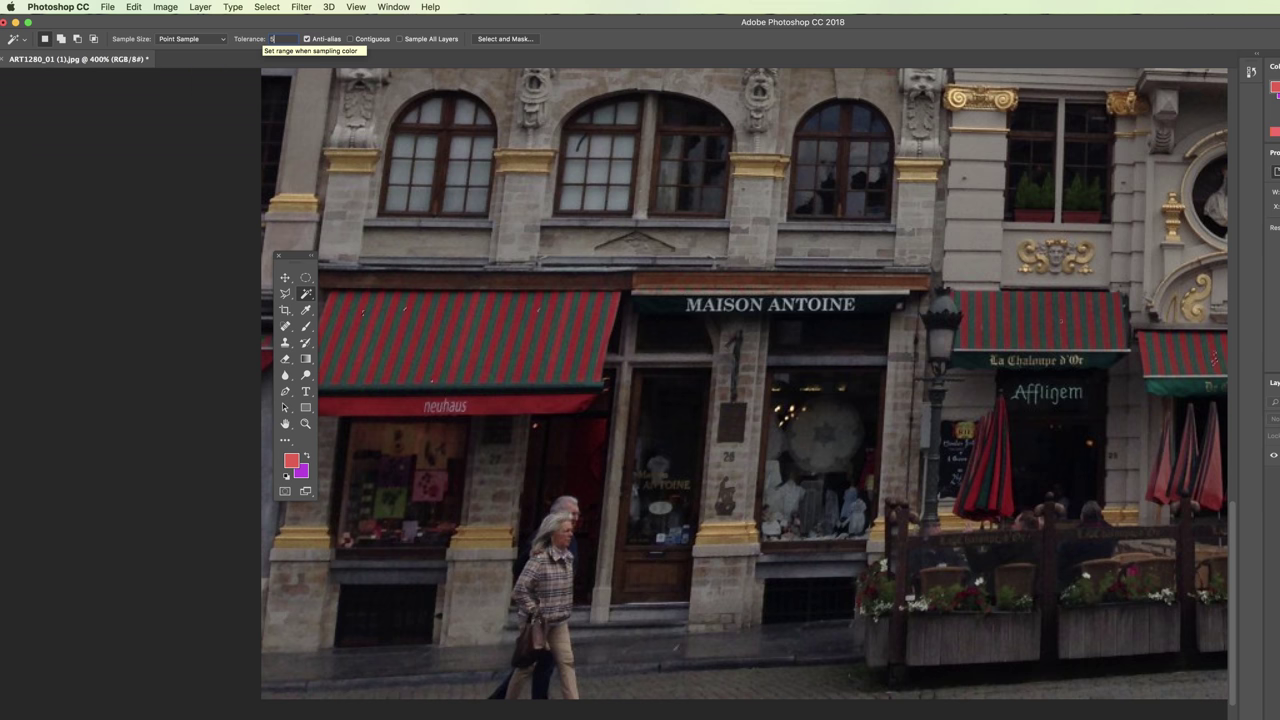
pyautogui.click(508, 321)
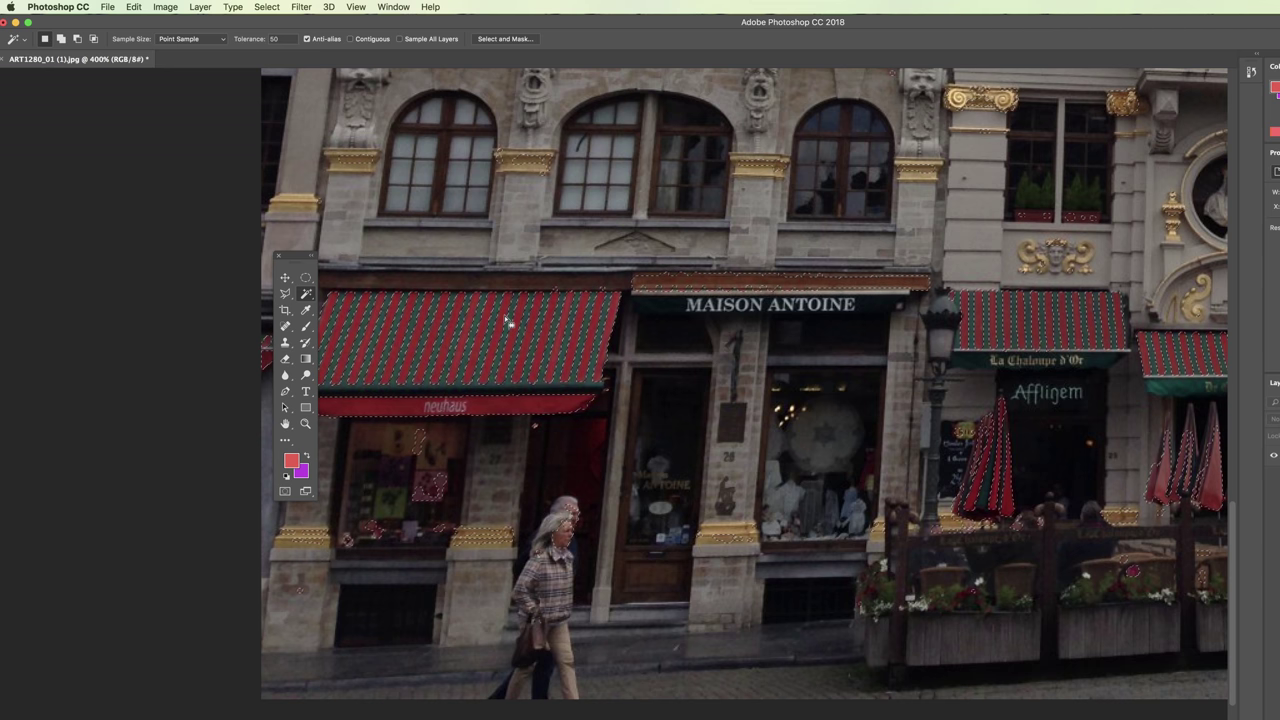
# Step: Set the Magic Wand tolerance to 35, sample the red awning stripes, and select the gold trim on the columns instead
pyautogui.click(272, 38)
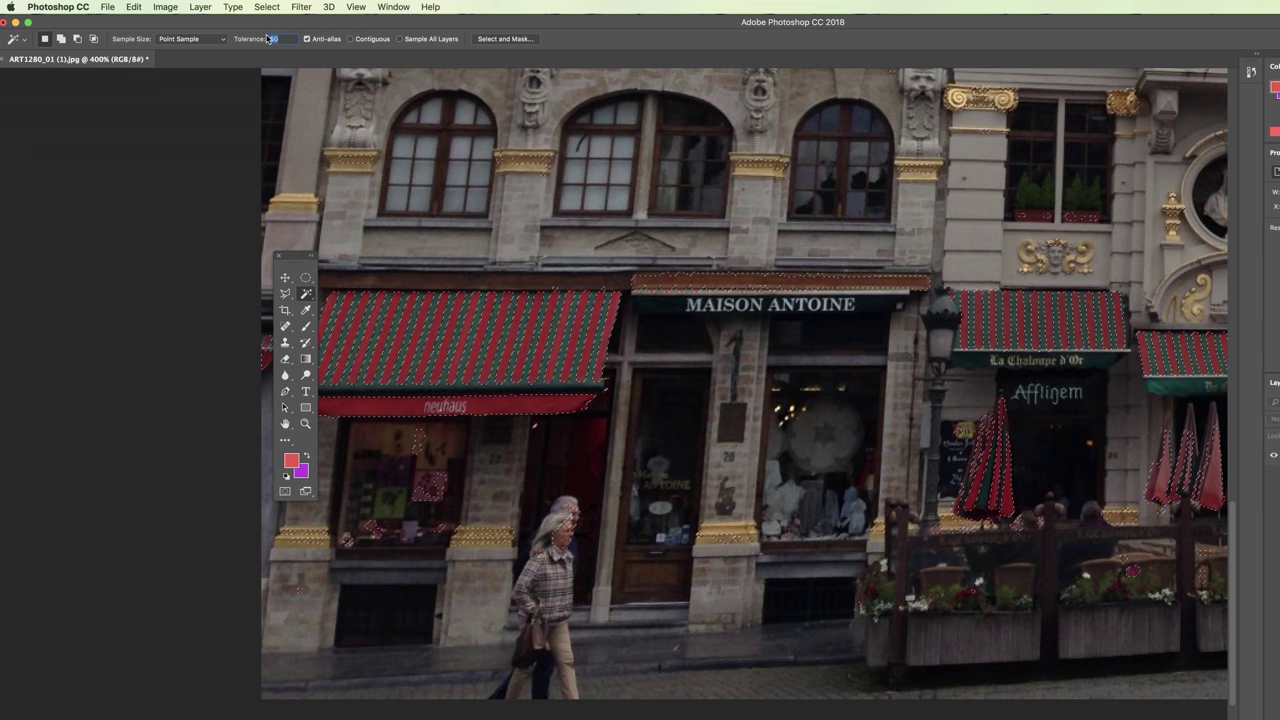
pyautogui.write('30')
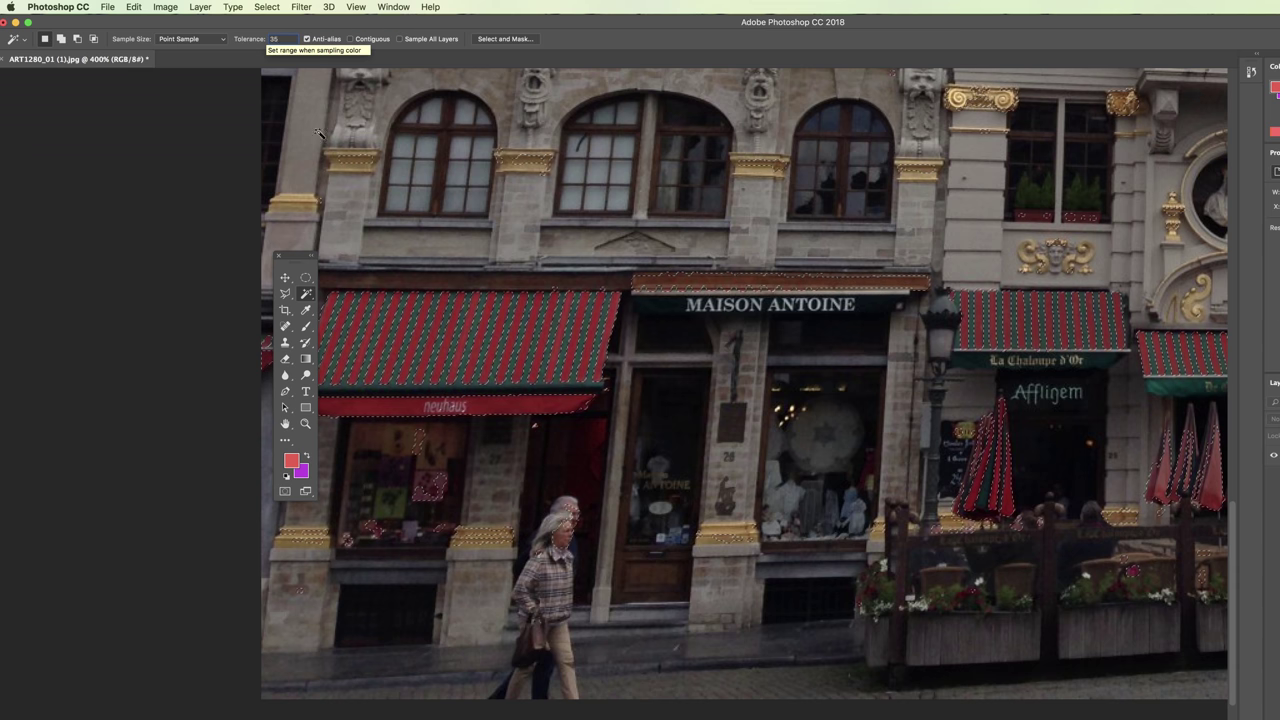
pyautogui.press('super+d')
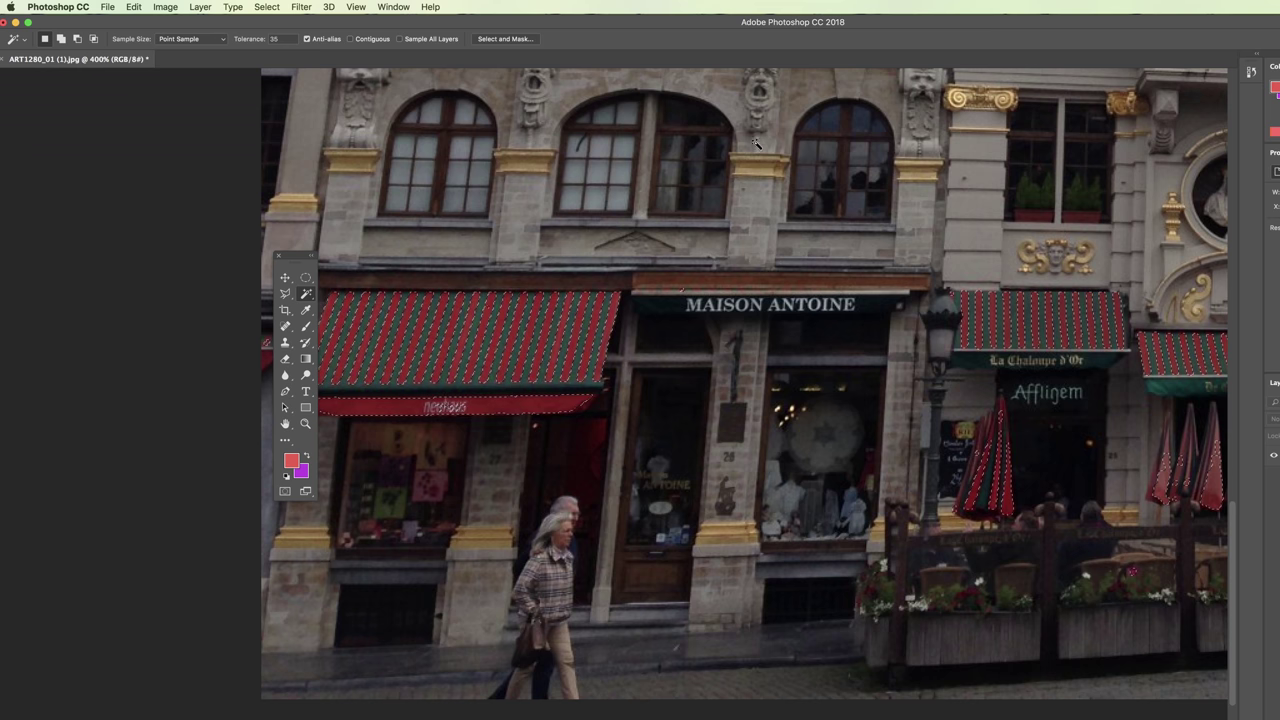
pyautogui.click(758, 168)
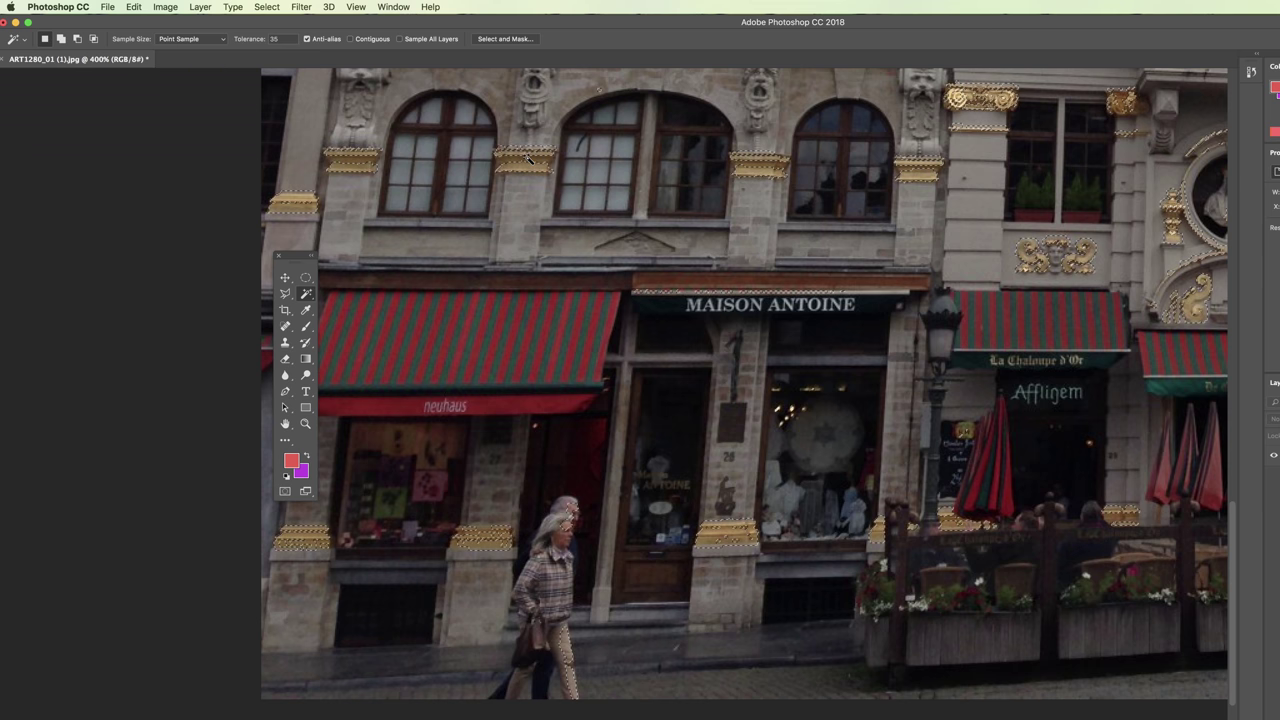
# Step: Turn Contiguous on, sample the gold trim on an upper column, and select it again with the Magic Wand tolerance set to 50
pyautogui.click(351, 39)
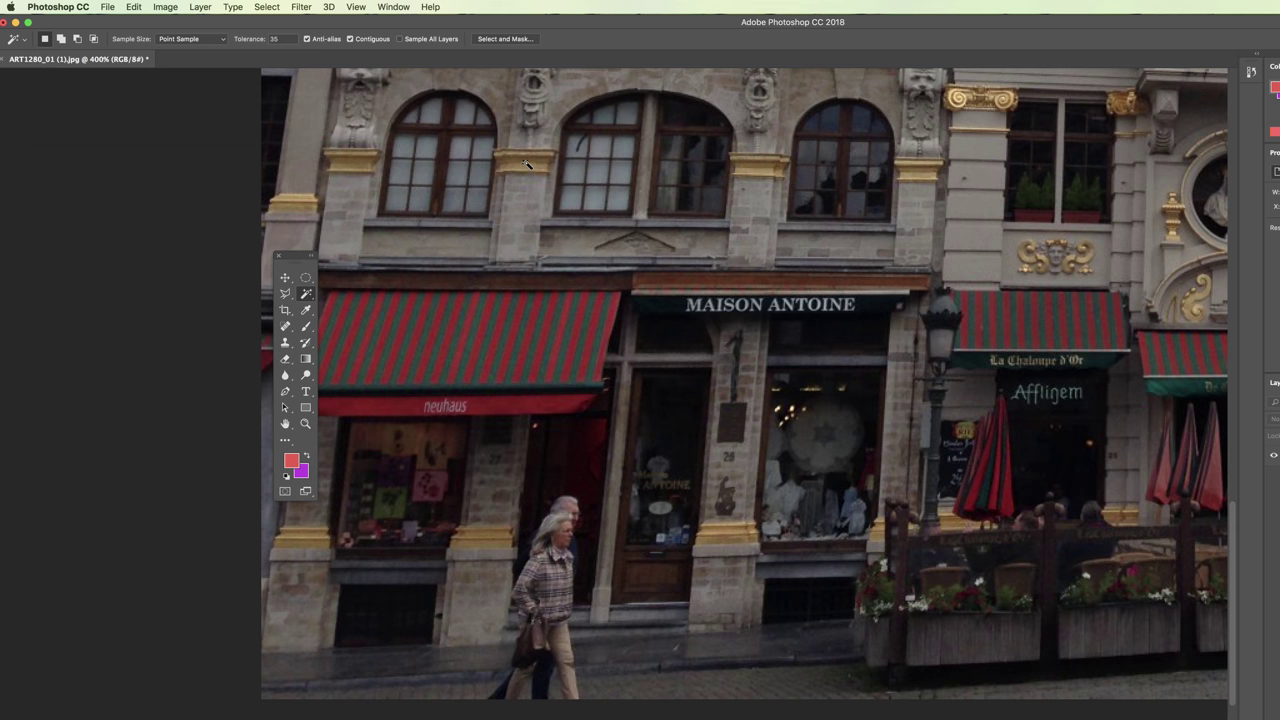
pyautogui.click(347, 166)
pyautogui.press('Return')
pyautogui.write('50')
pyautogui.press('Return')
pyautogui.click(370, 168)
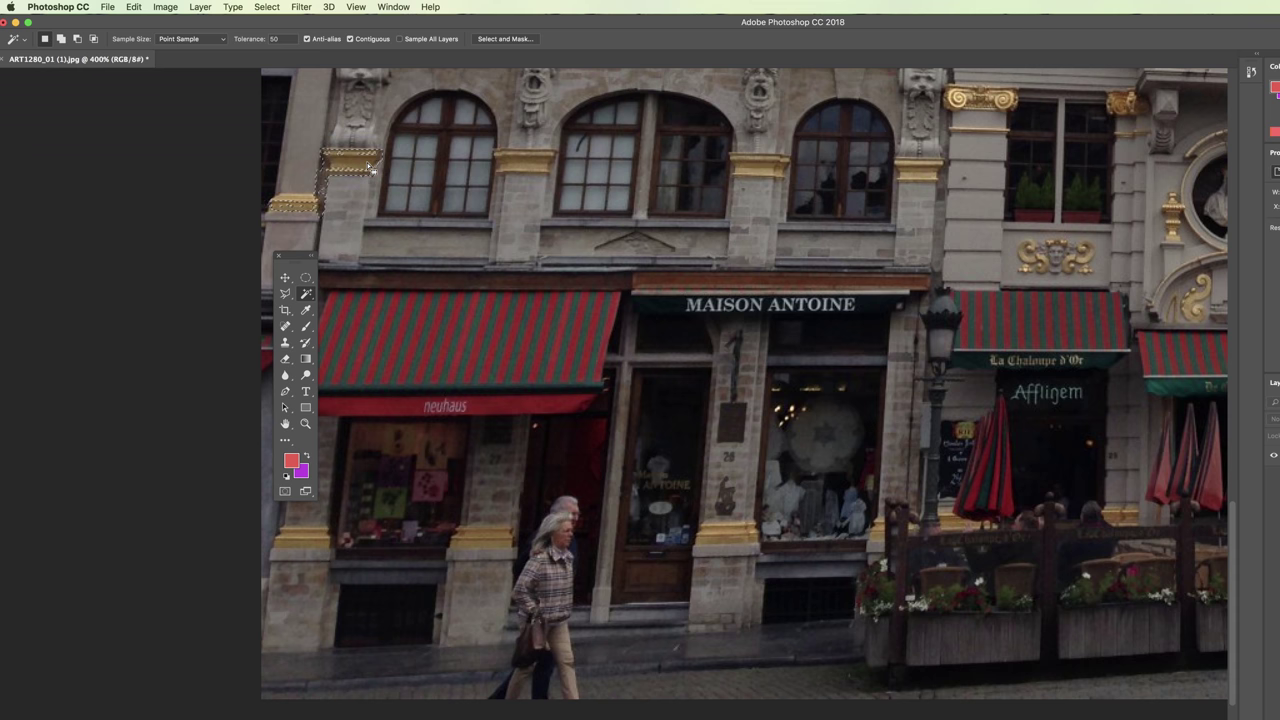
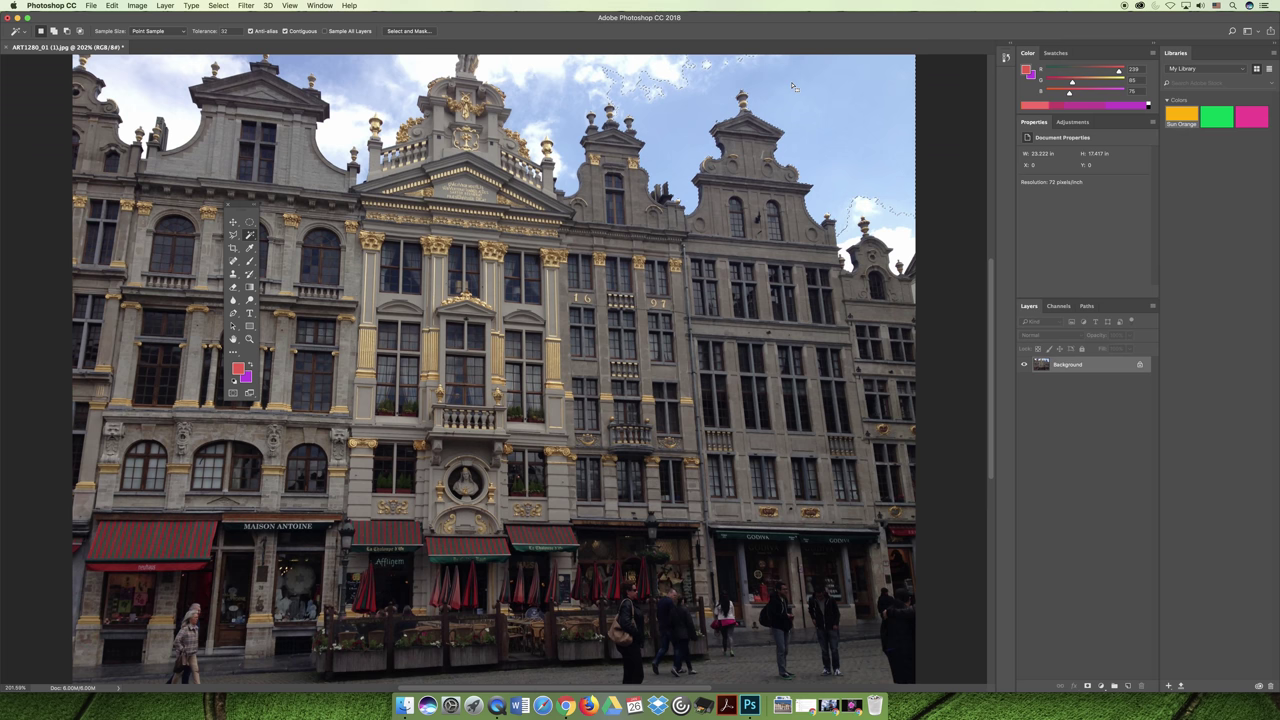
# Step: Fill the contiguous blue sky selection with white, and undo the fill
pyautogui.hotkey('shift', 'BackSpace')
pyautogui.click(548, 233)
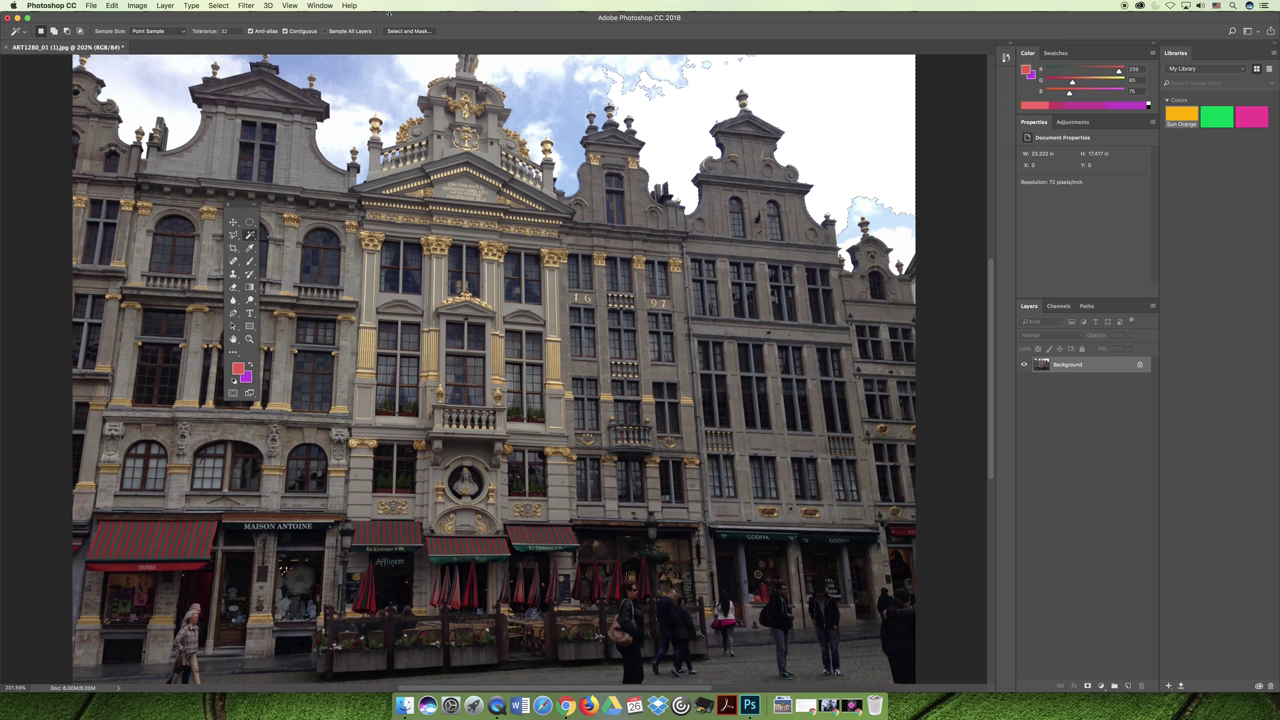
pyautogui.press('super+z')
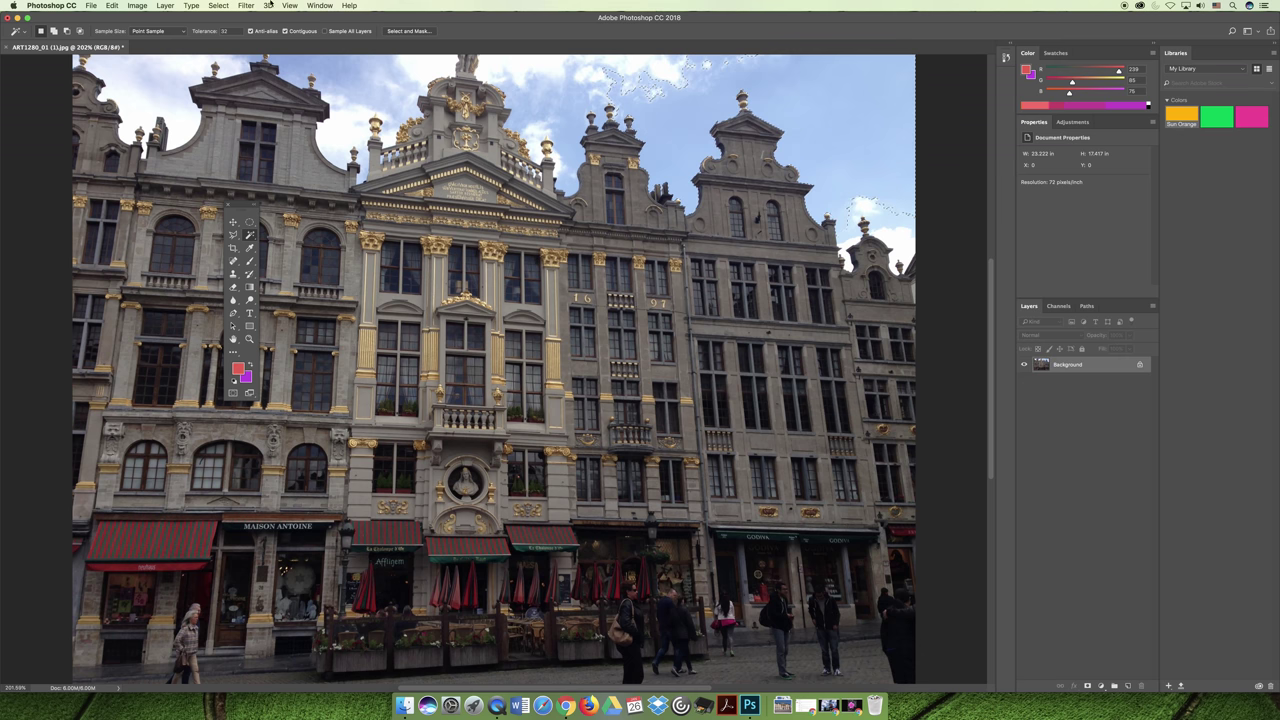
# Step: Deselect, reselect the blue sky with Contiguous off, fill it with white at 100% opacity, and undo the fill
pyautogui.press('super+d')
pyautogui.hotkey('shift', 'BackSpace')
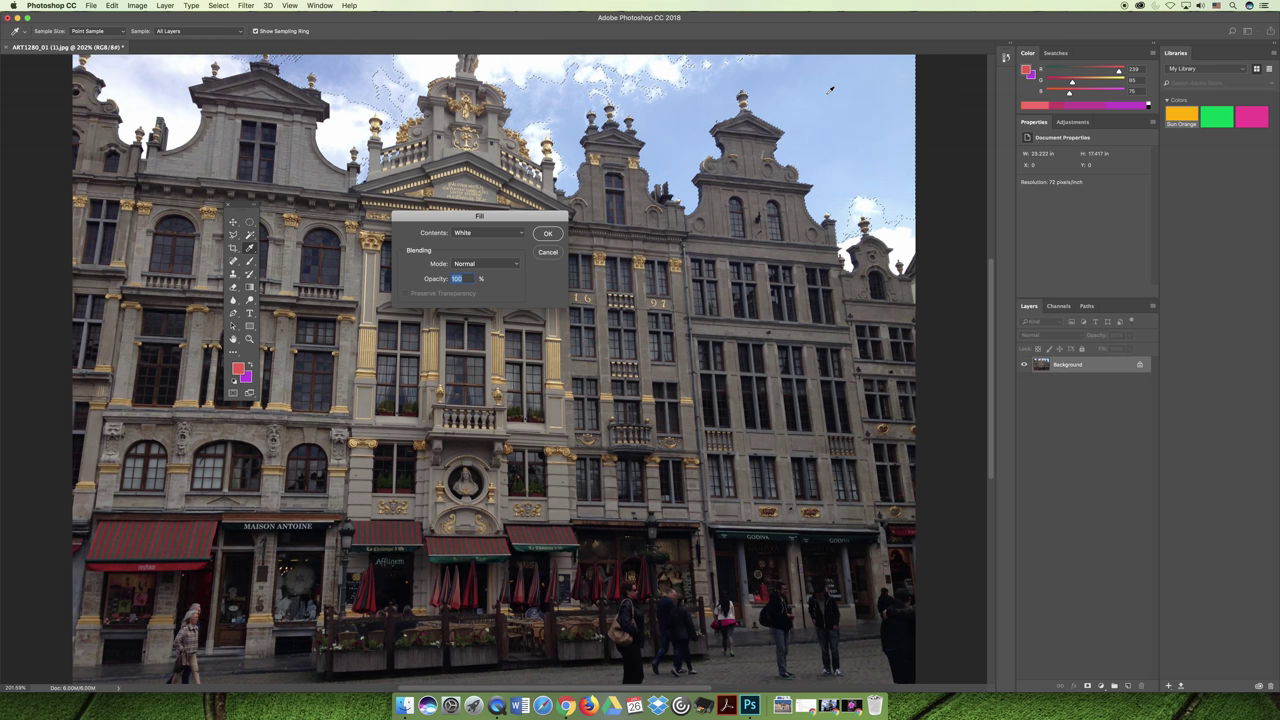
pyautogui.click(548, 233)
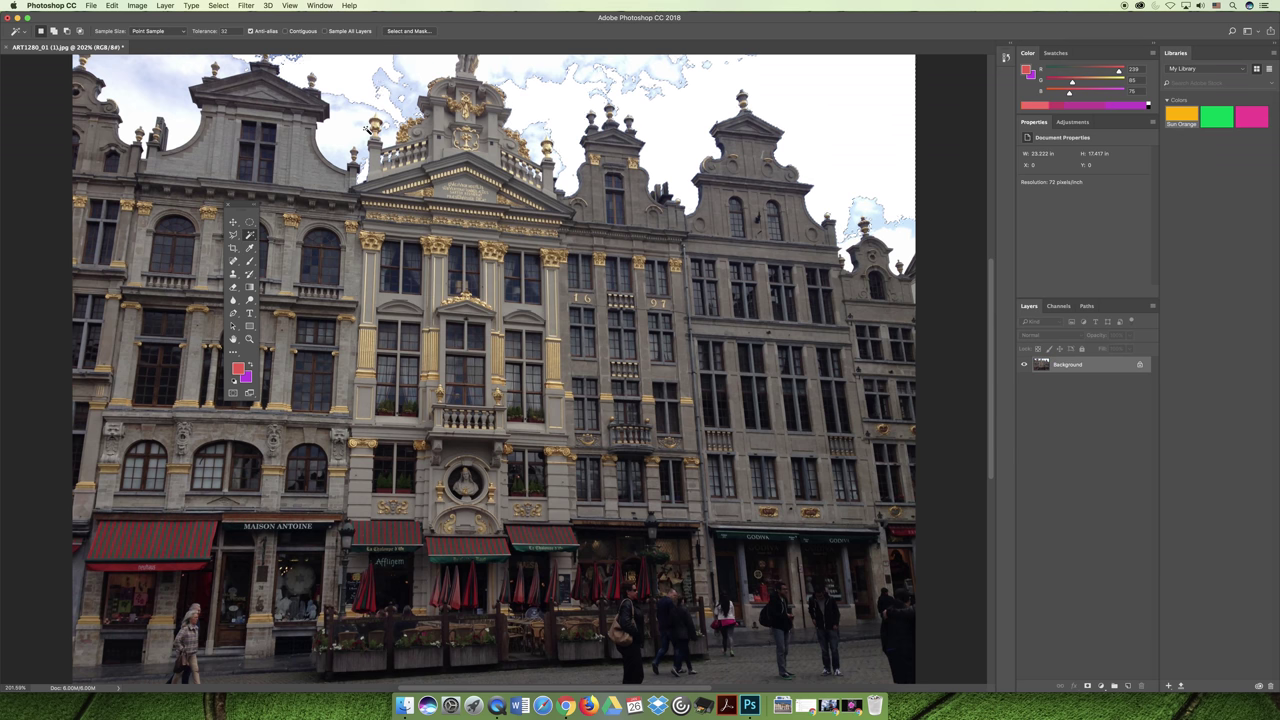
pyautogui.press('super+z')
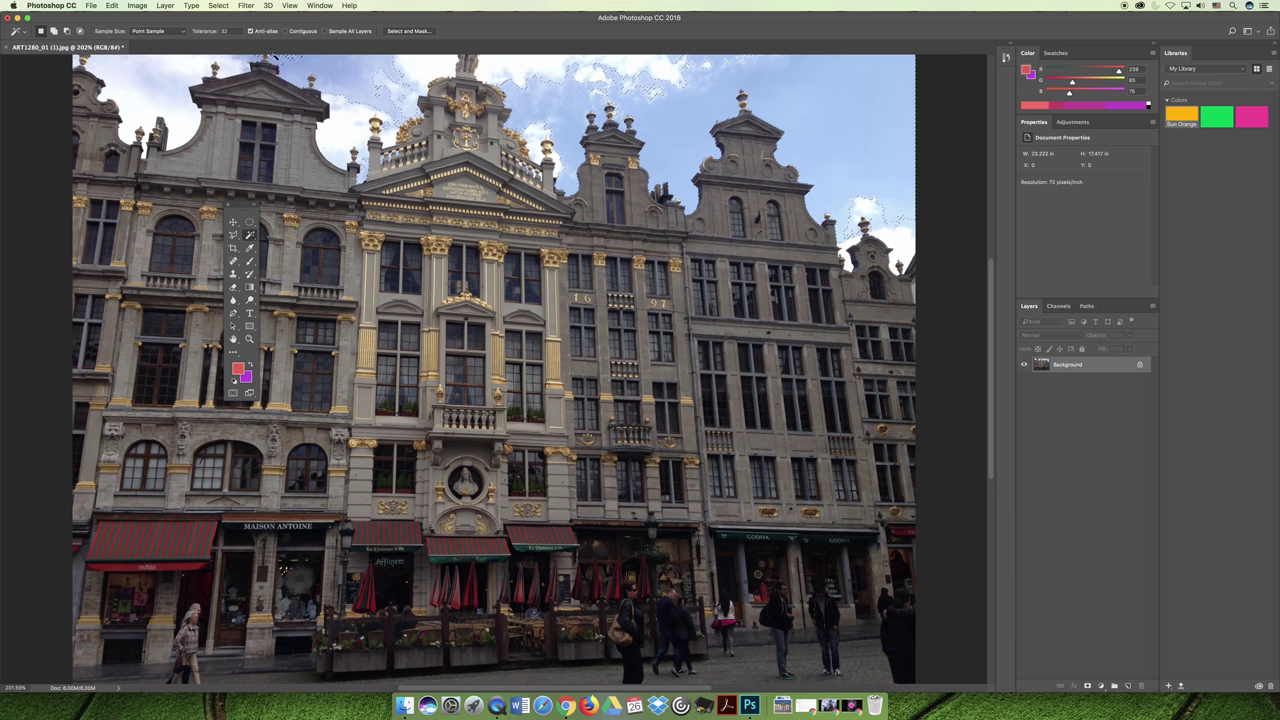
# Step: Set the Magic Wand tolerance to 40 and select the white clouds
pyautogui.click(226, 31)
pyautogui.click(224, 31)
pyautogui.press('Return')
# Step: Fill the selected clouds with black at 100% opacity, and undo the fill
pyautogui.hotkey('shift', 'BackSpace')
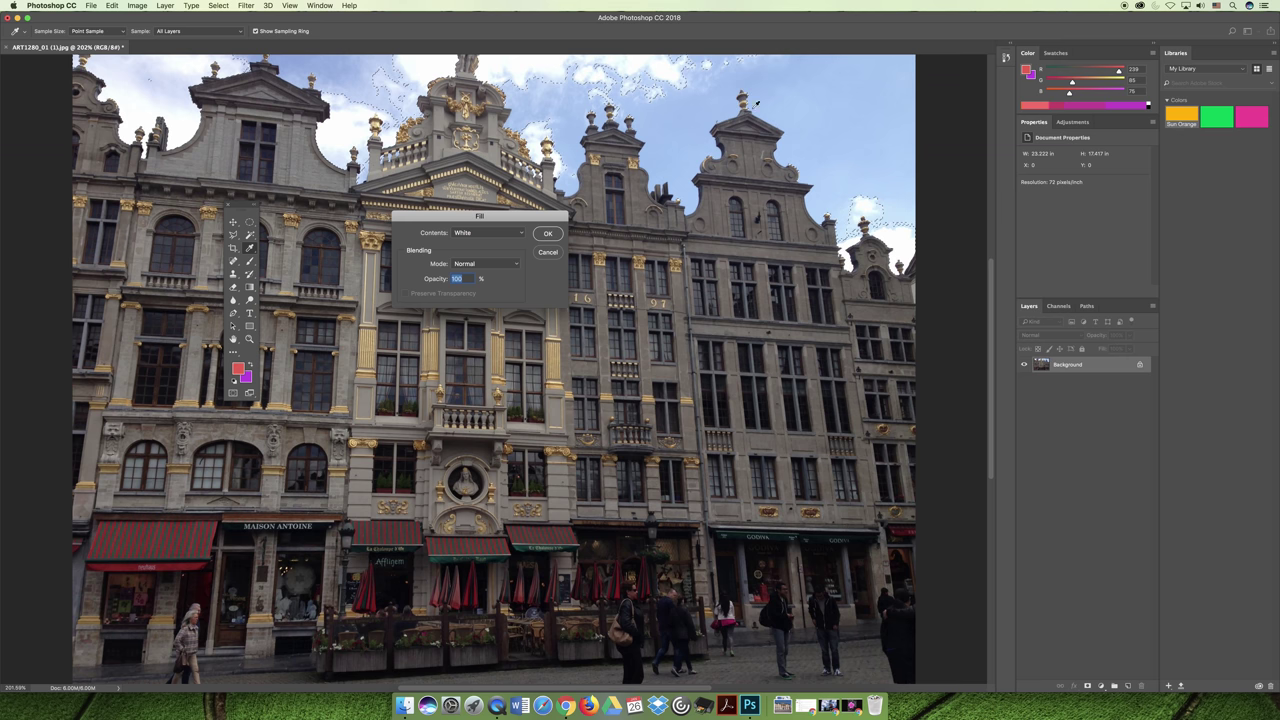
pyautogui.click(509, 229)
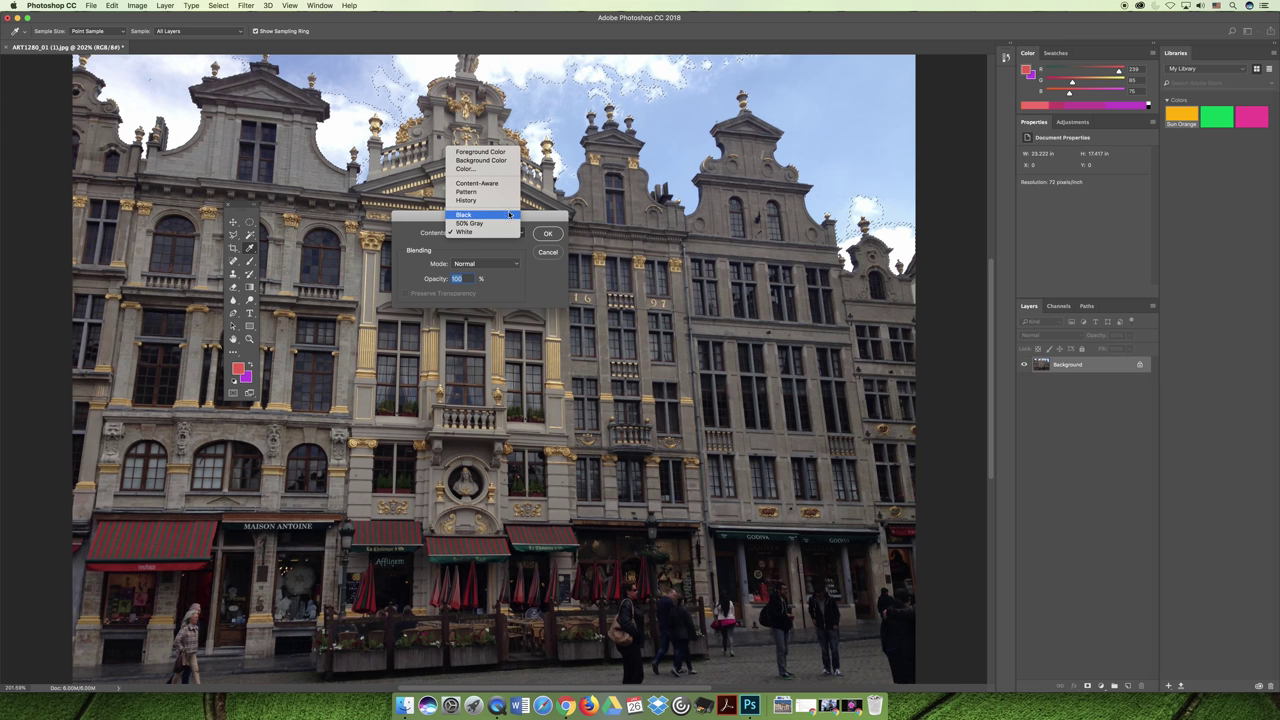
pyautogui.click(470, 214)
pyautogui.click(548, 233)
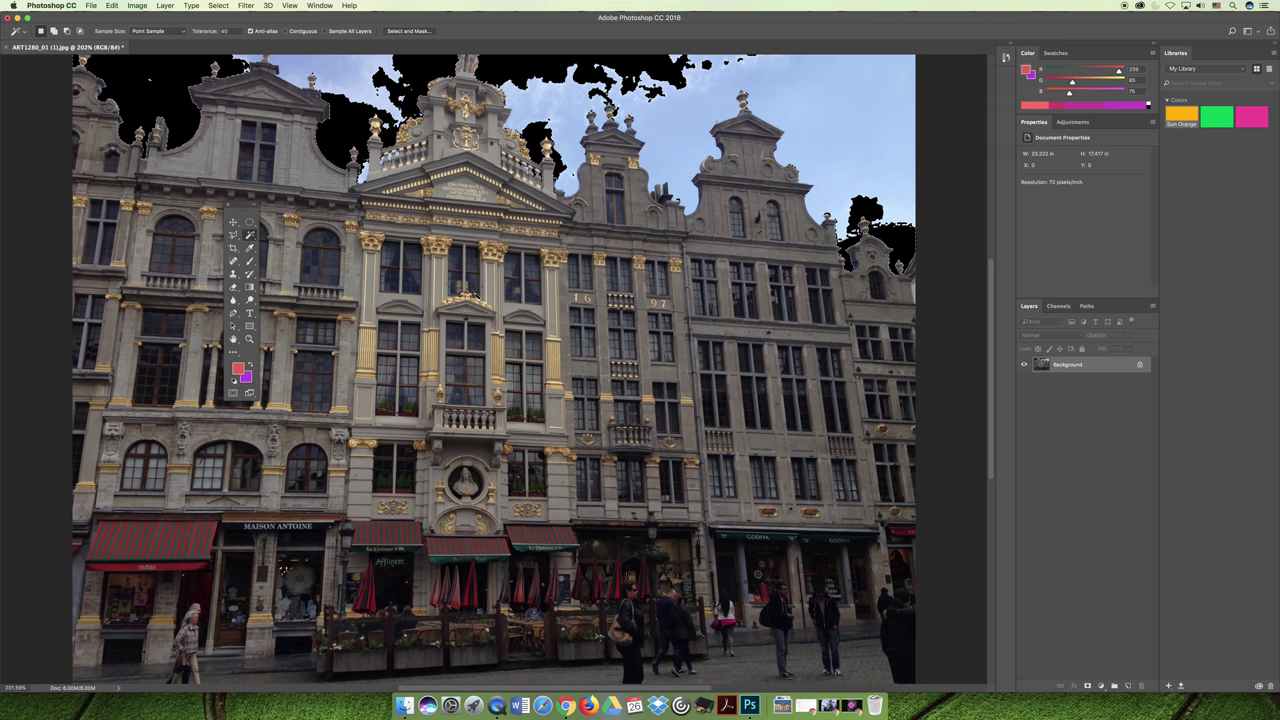
pyautogui.press('super+z')
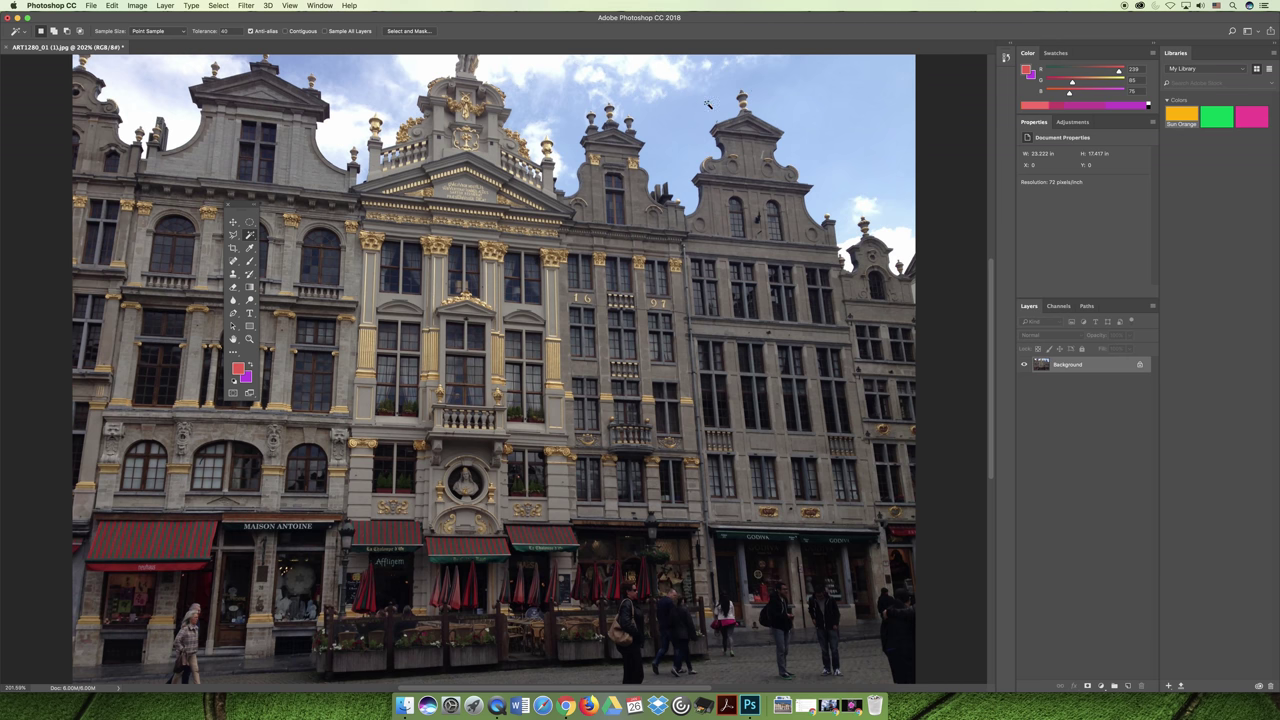
# Step: Select the blue sky and add the white clouds, including the leftover patches above the far-right gable, to the selection
pyautogui.click(846, 96)
pyautogui.keyDown('shift'); pyautogui.click(908, 222); pyautogui.keyUp('shift')
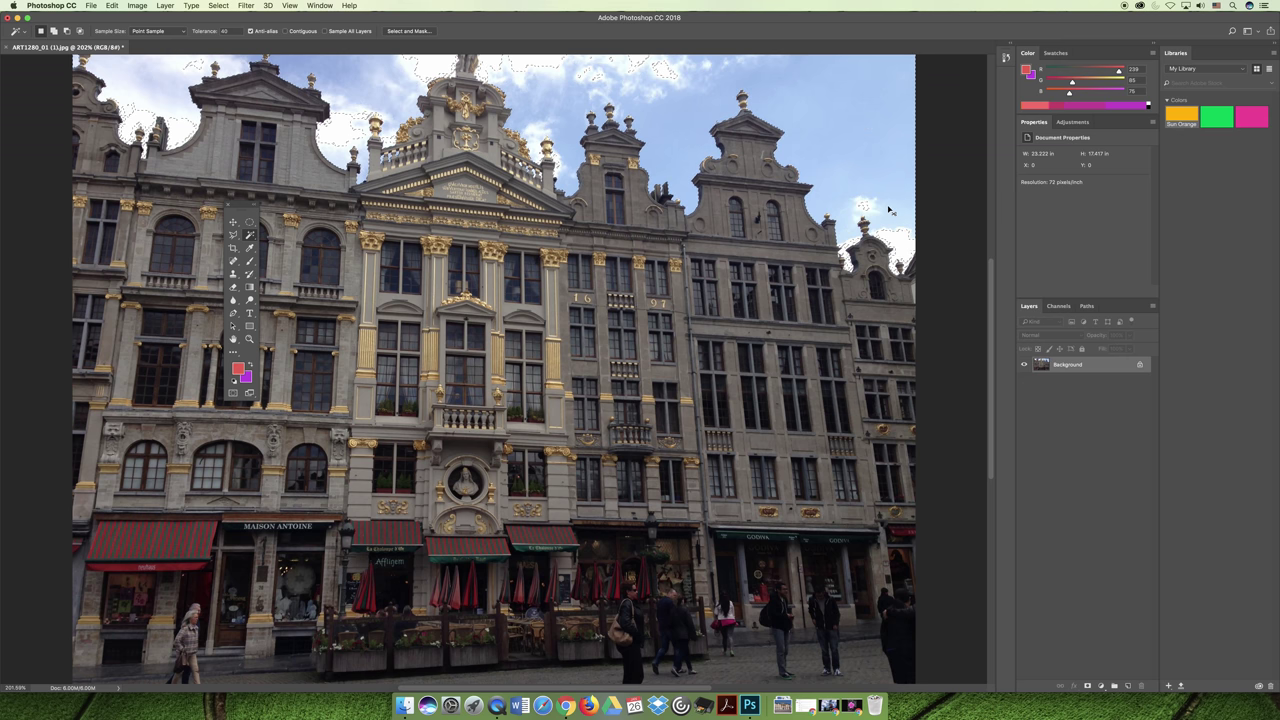
pyautogui.press('super+equal')
pyautogui.press('super+equal')
pyautogui.press('super+equal')
pyautogui.scroll(6, 573, 270)
pyautogui.hscroll(10, 573, 270)
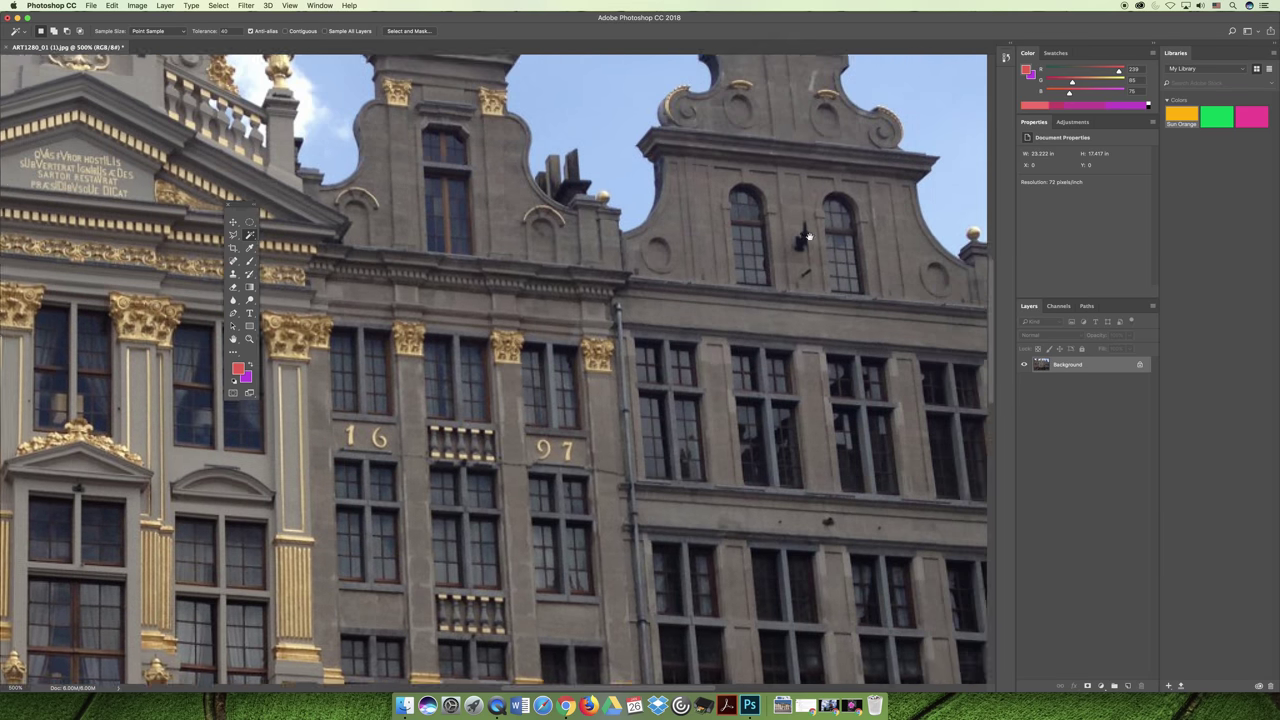
pyautogui.hscroll(12, 573, 270)
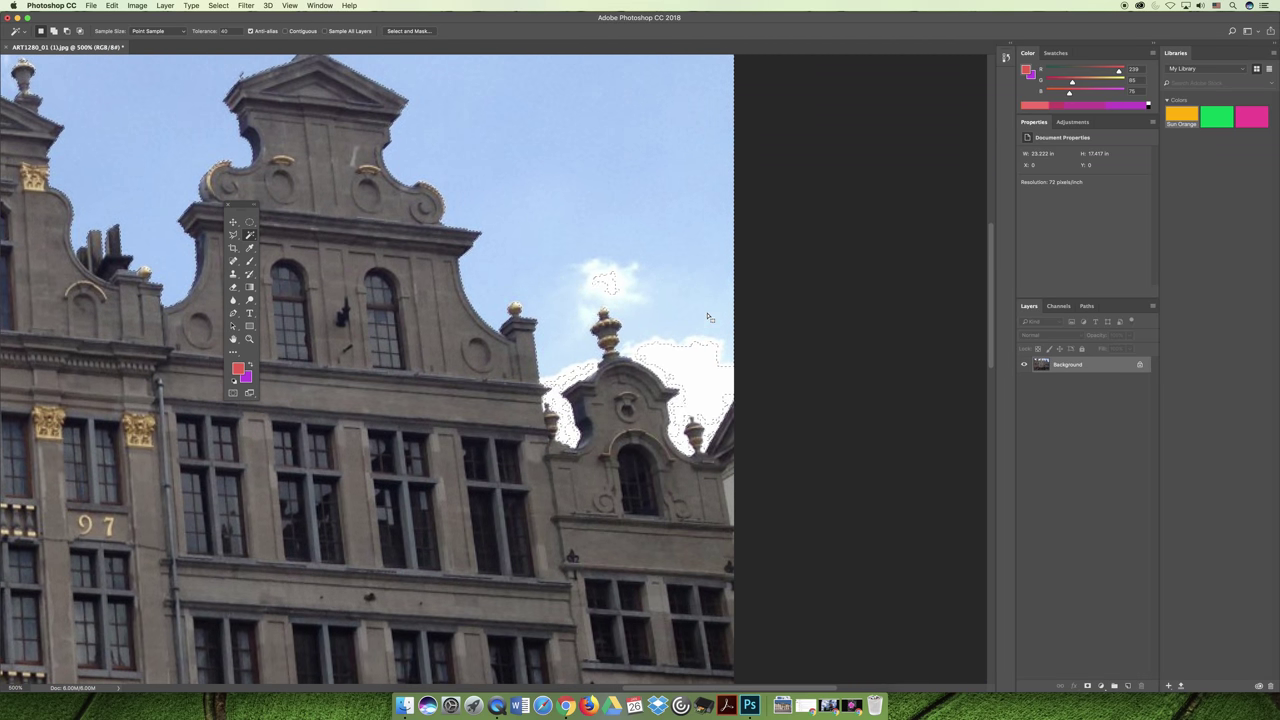
pyautogui.keyDown('shift'); pyautogui.click(608, 278); pyautogui.keyUp('shift')
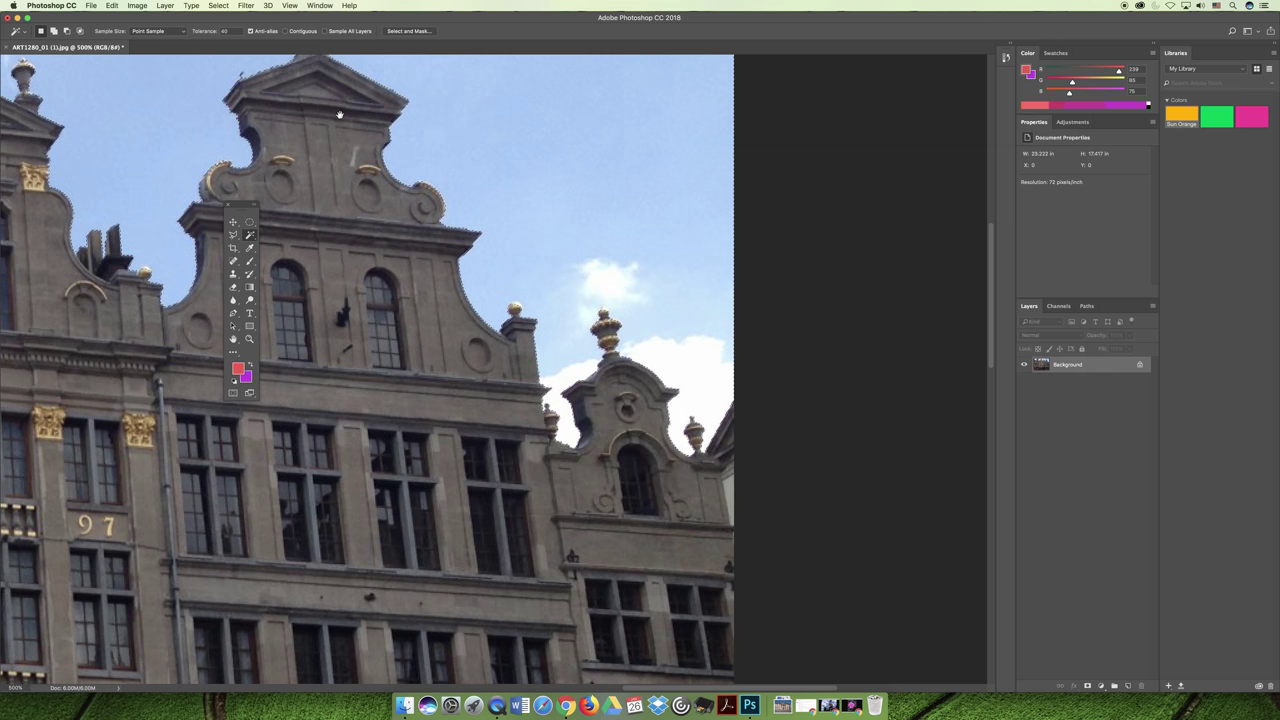
# Step: Examine the sky selection's edge along the rooflines from the far-right gable to the far-left one, and fit the whole photo in view
pyautogui.scroll(1, 363, 148)
pyautogui.scroll(-3, 363, 148)
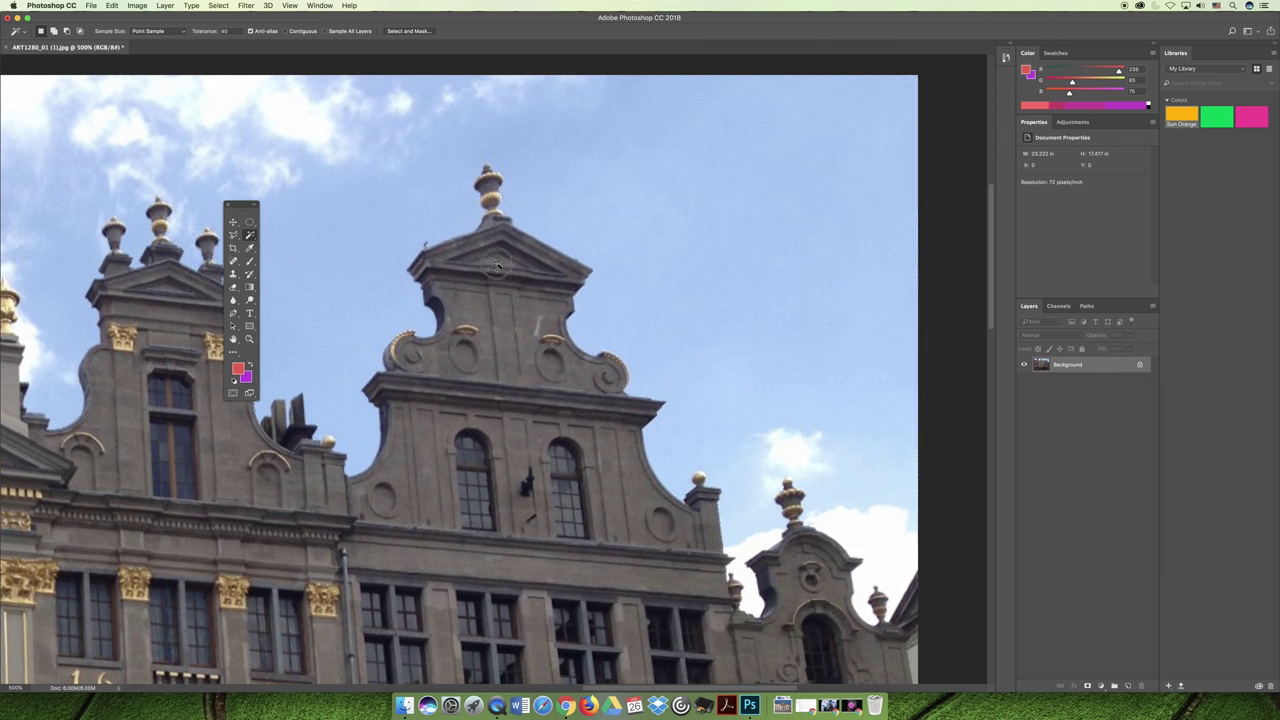
pyautogui.scroll(-1, 514, 274)
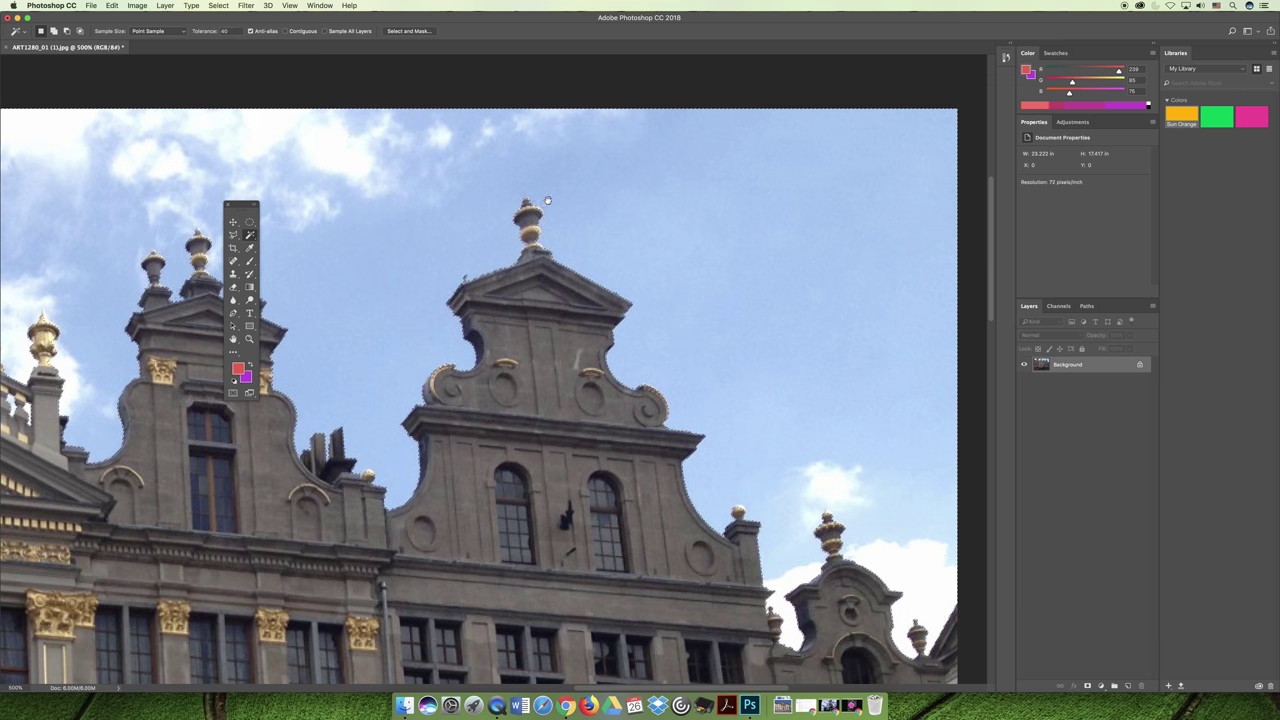
pyautogui.hscroll(-5, 531, 235)
pyautogui.scroll(1, 531, 235)
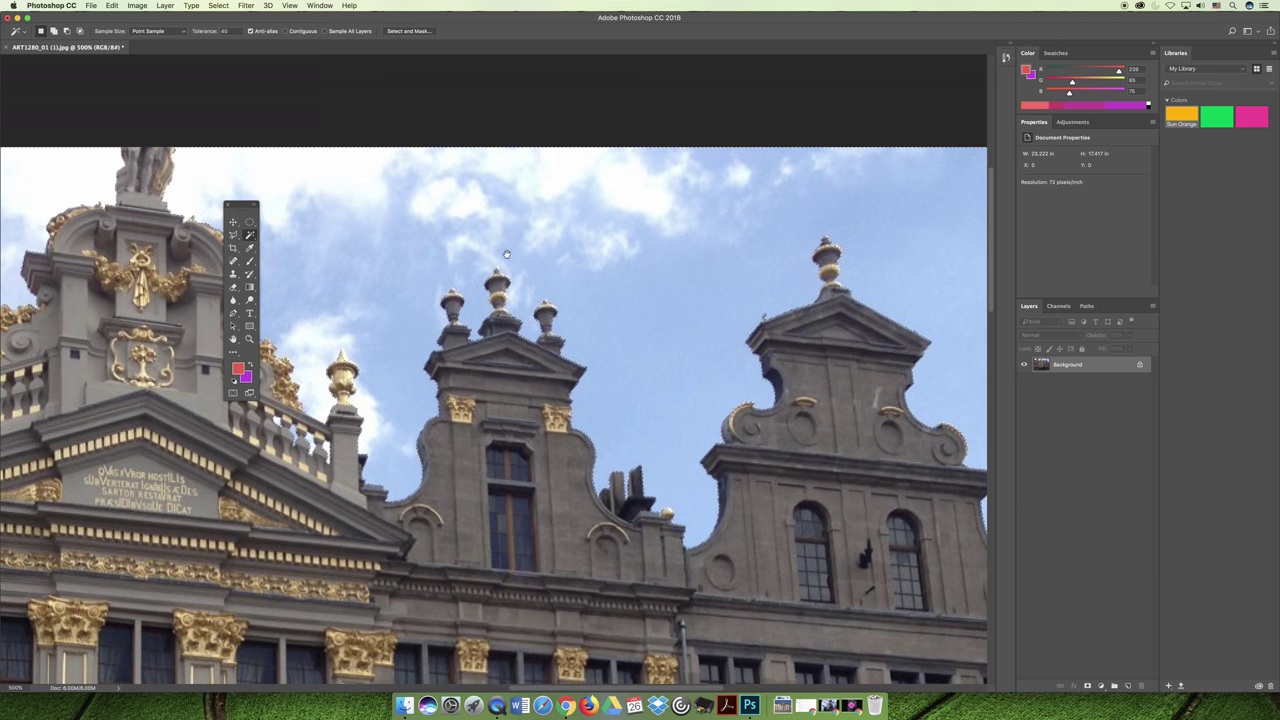
pyautogui.hscroll(-2, 474, 303)
pyautogui.scroll(1, 474, 303)
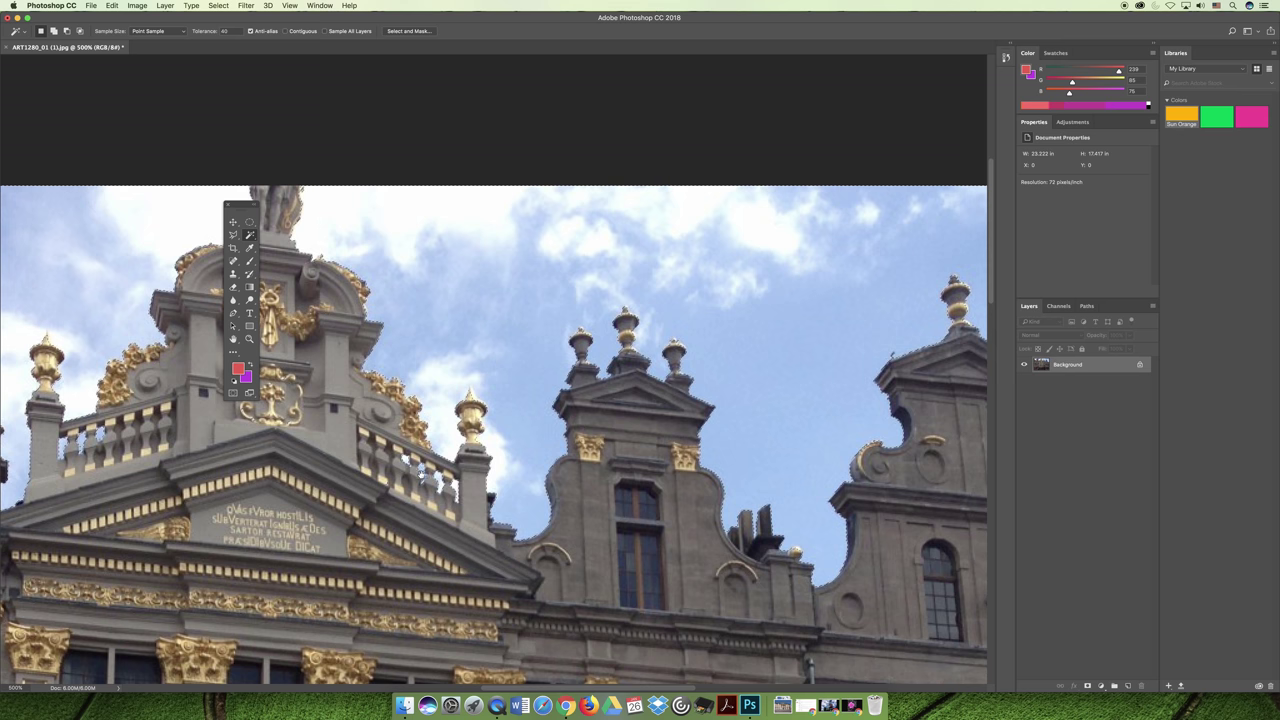
pyautogui.hscroll(-10, 404, 463)
pyautogui.scroll(4, 404, 463)
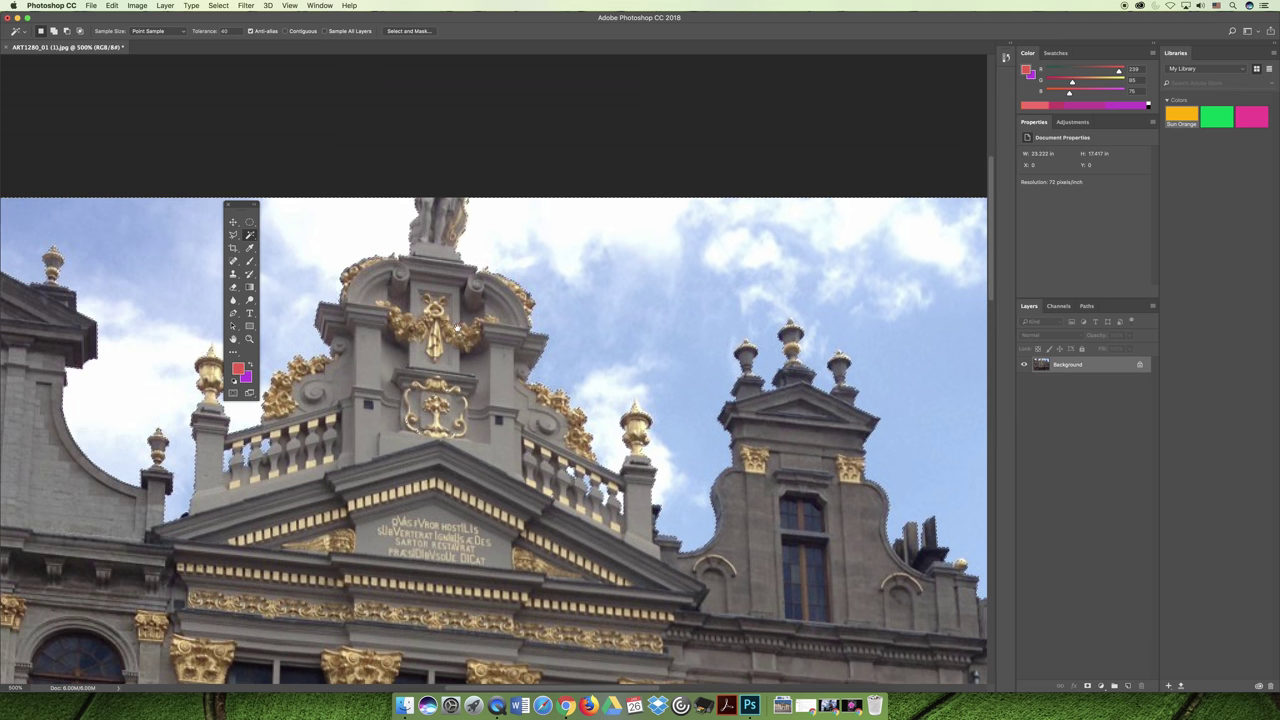
pyautogui.hscroll(-10, 593, 428)
pyautogui.scroll(-3, 593, 428)
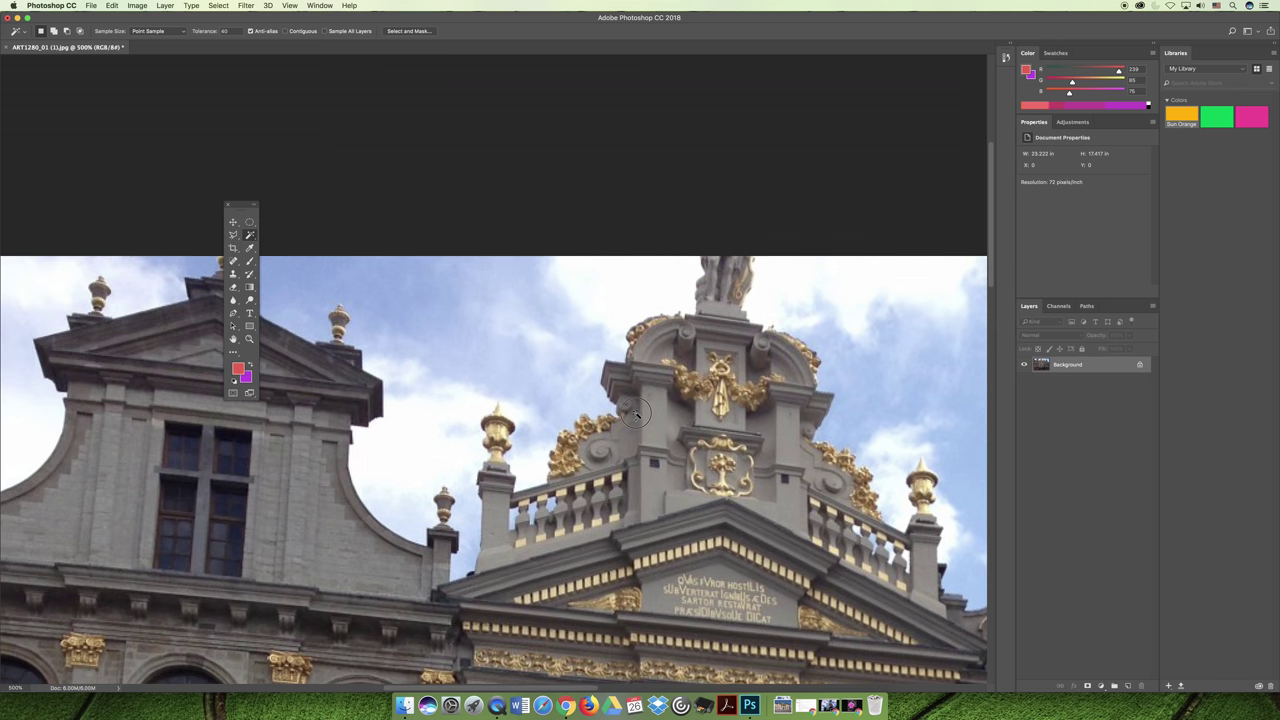
pyautogui.scroll(-4, 557, 452)
pyautogui.hscroll(-2, 557, 452)
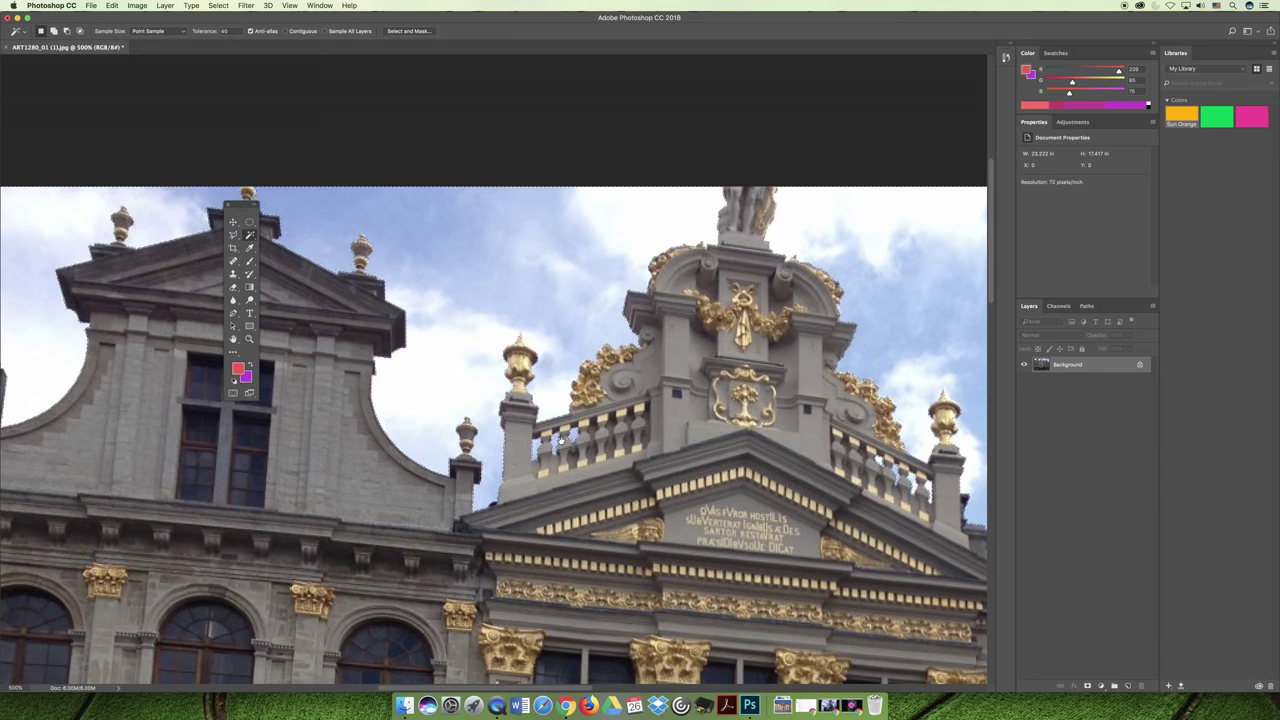
pyautogui.hscroll(-10, 499, 436)
pyautogui.scroll(4, 499, 436)
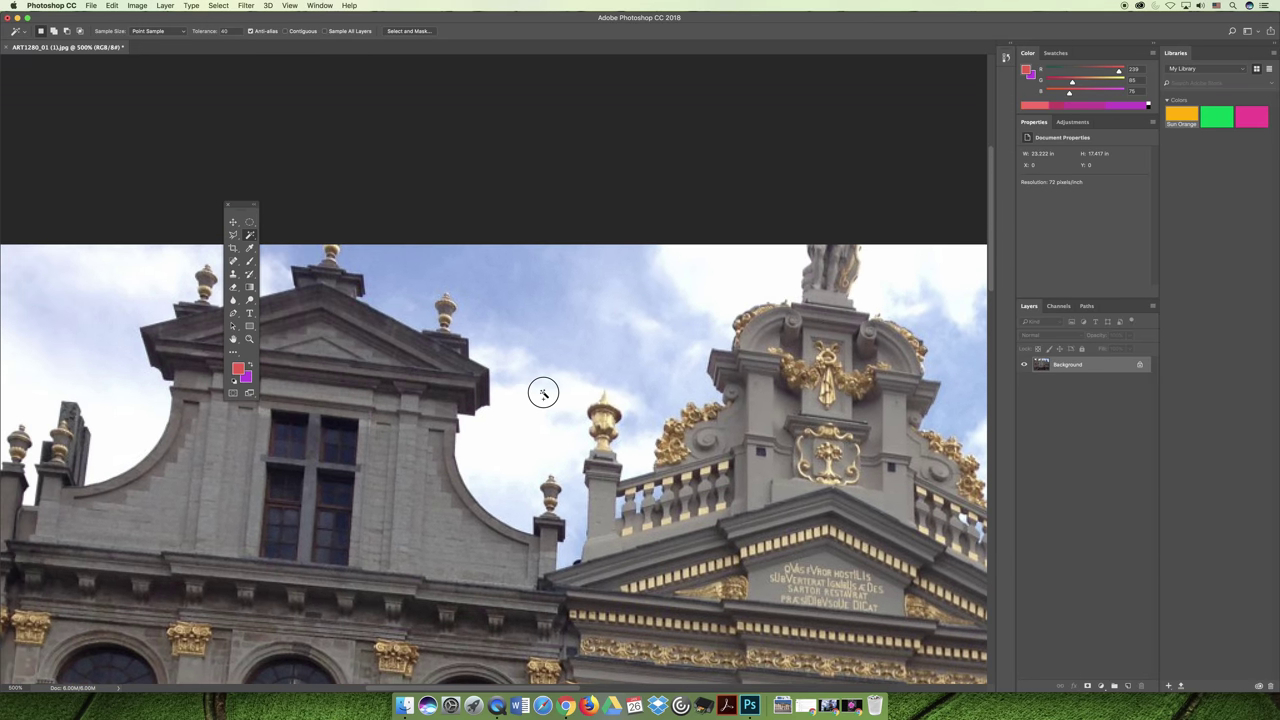
pyautogui.hscroll(-6, 651, 402)
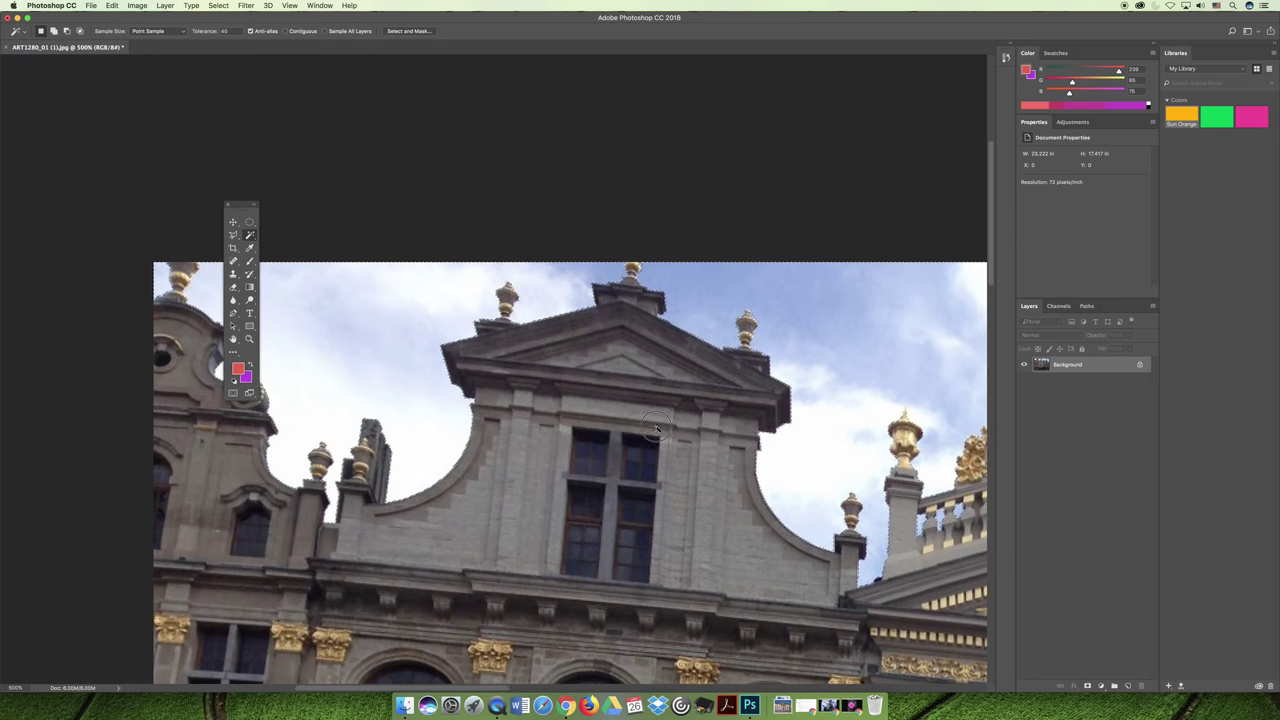
pyautogui.hscroll(-7, 715, 444)
pyautogui.scroll(1, 715, 444)
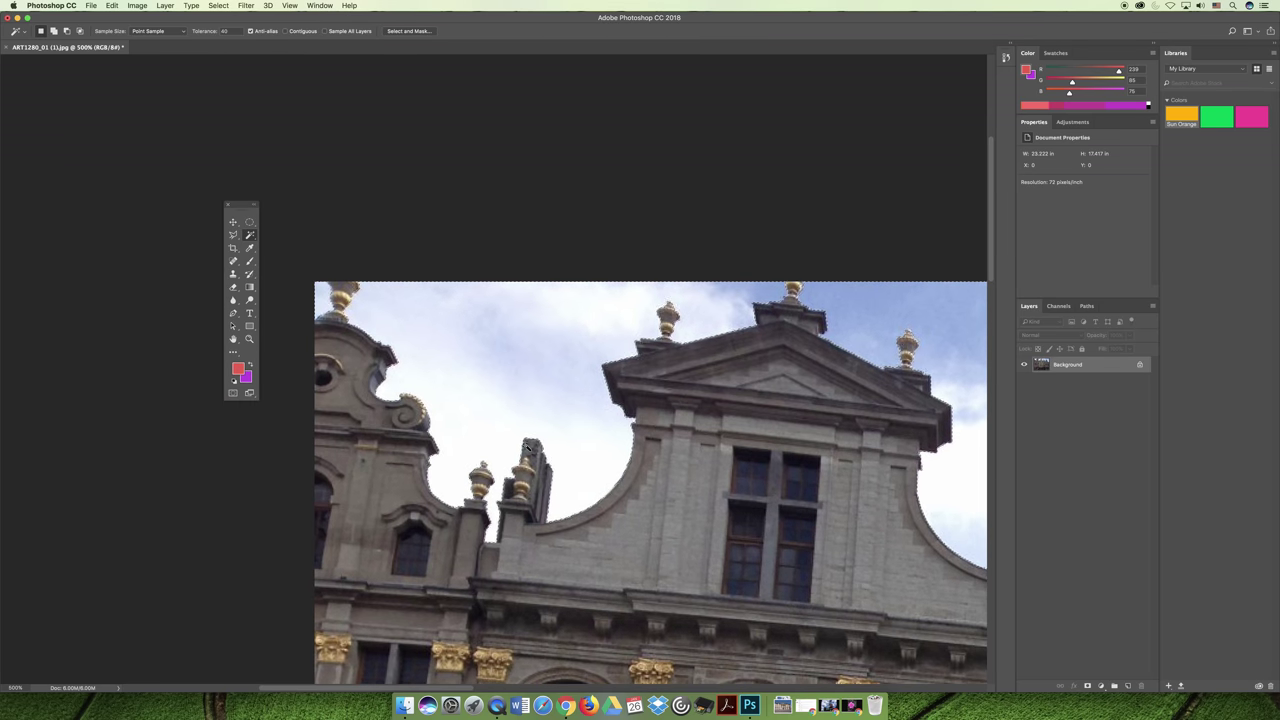
pyautogui.press('super+0')
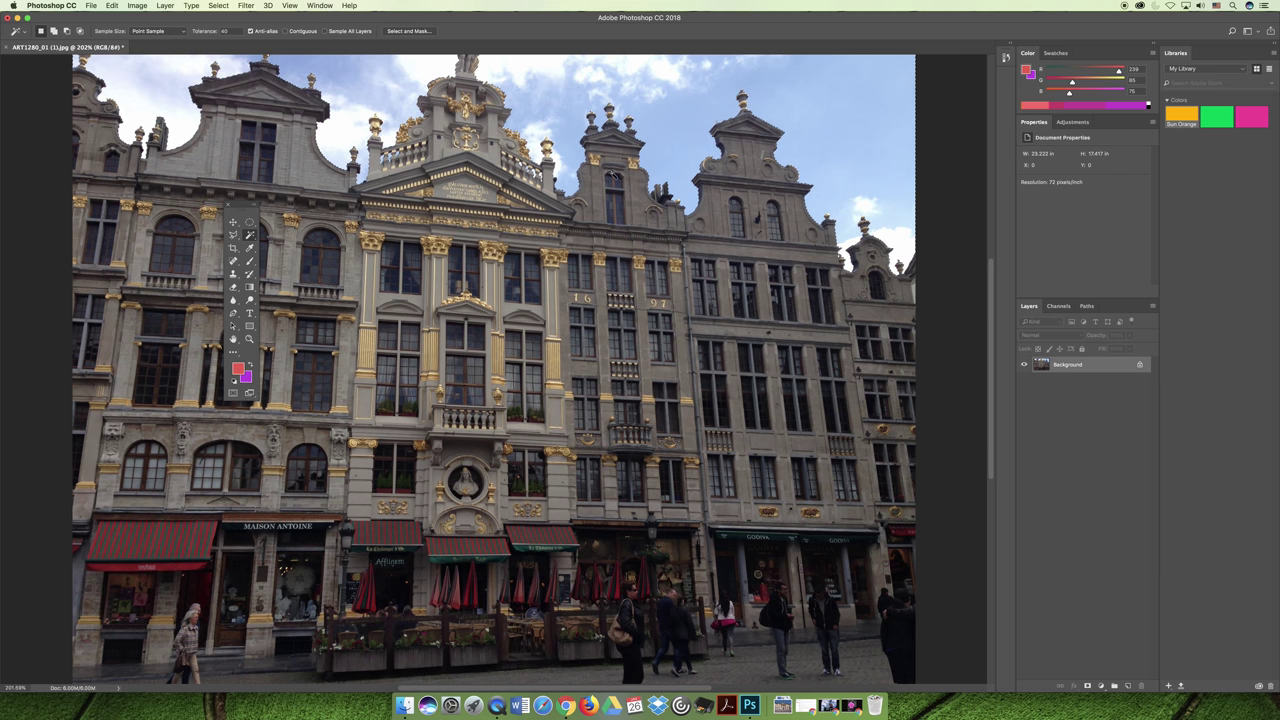
# Step: Fill the selected sky with a custom pale blue-green colour in Normal mode at 100% opacity
pyautogui.click(112, 5)
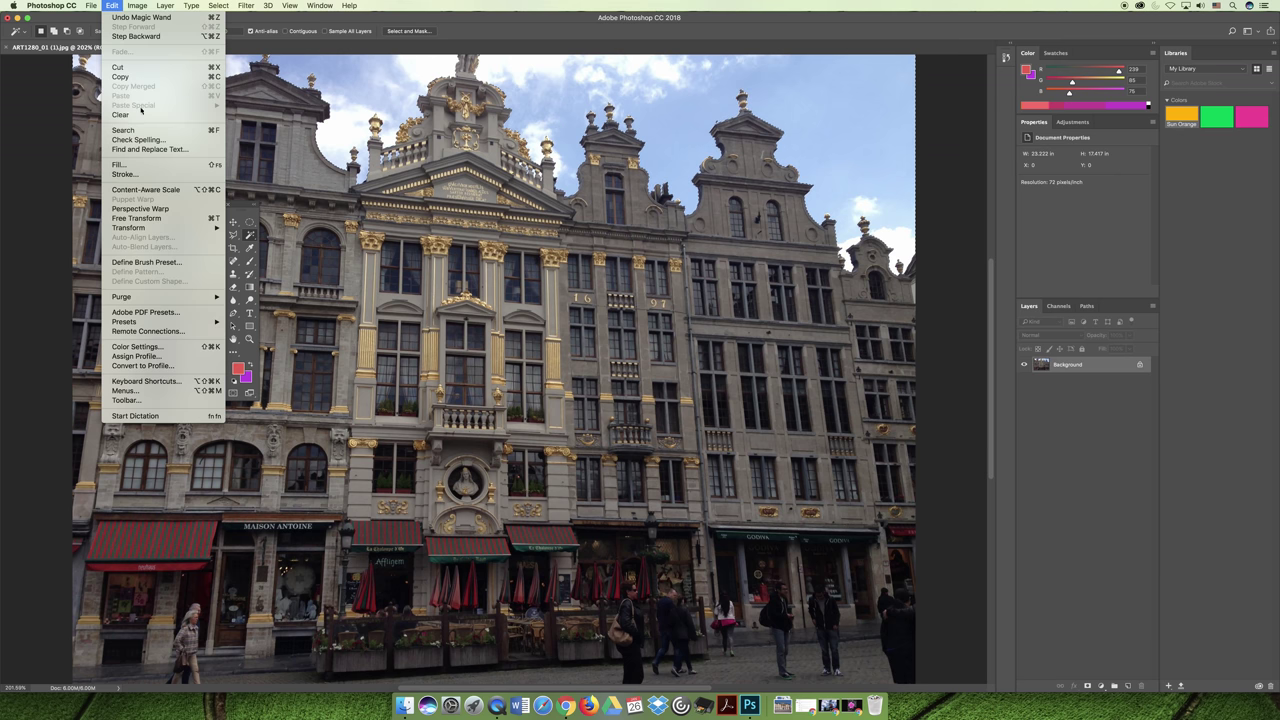
pyautogui.click(136, 167)
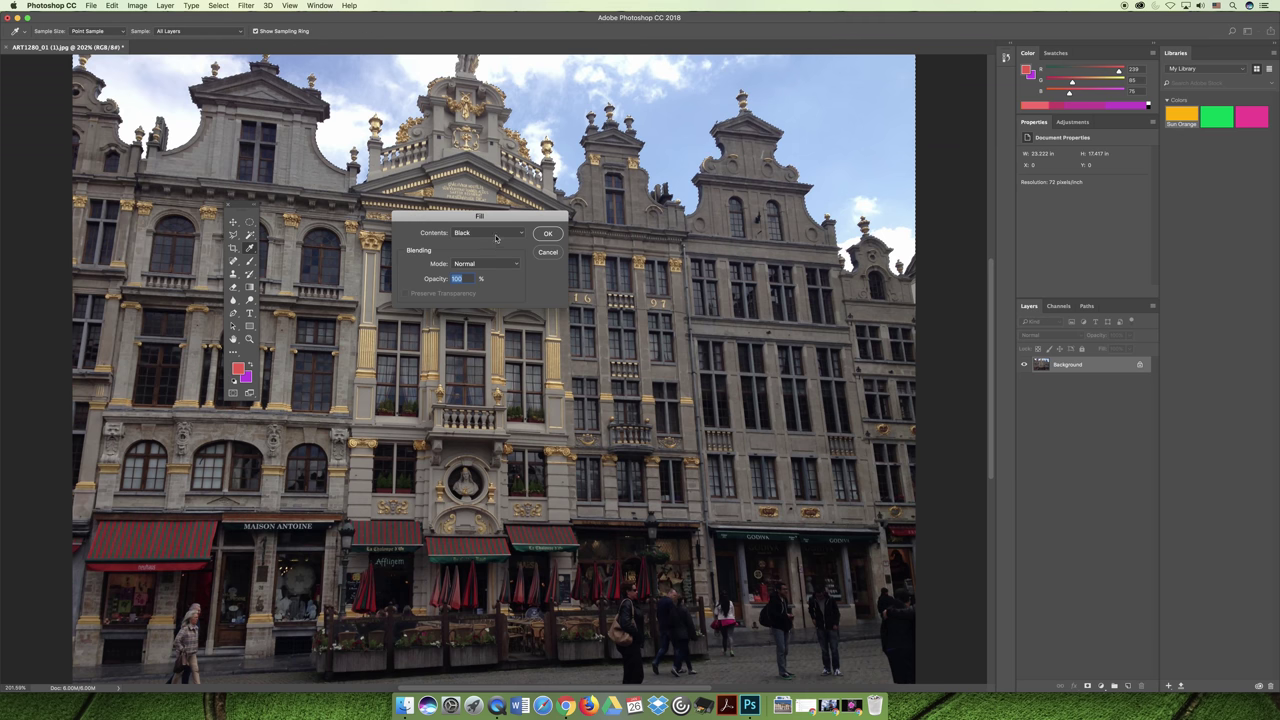
pyautogui.click(496, 231)
pyautogui.click(490, 185)
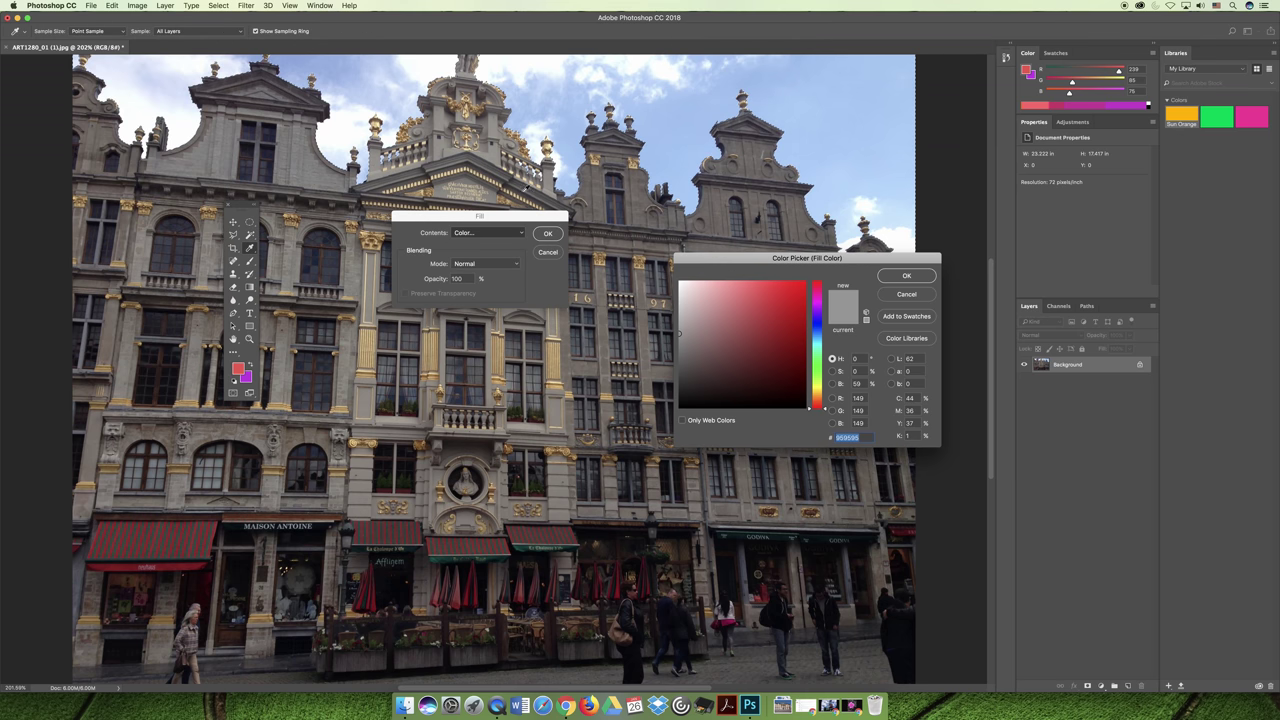
pyautogui.moveTo(823, 370); pyautogui.dragTo(820, 345)
pyautogui.moveTo(720, 315)
pyautogui.mouseDown()
pyautogui.moveTo(714, 290)
pyautogui.moveTo(706, 305)
pyautogui.mouseUp()
pyautogui.click(908, 275)
pyautogui.click(548, 233)
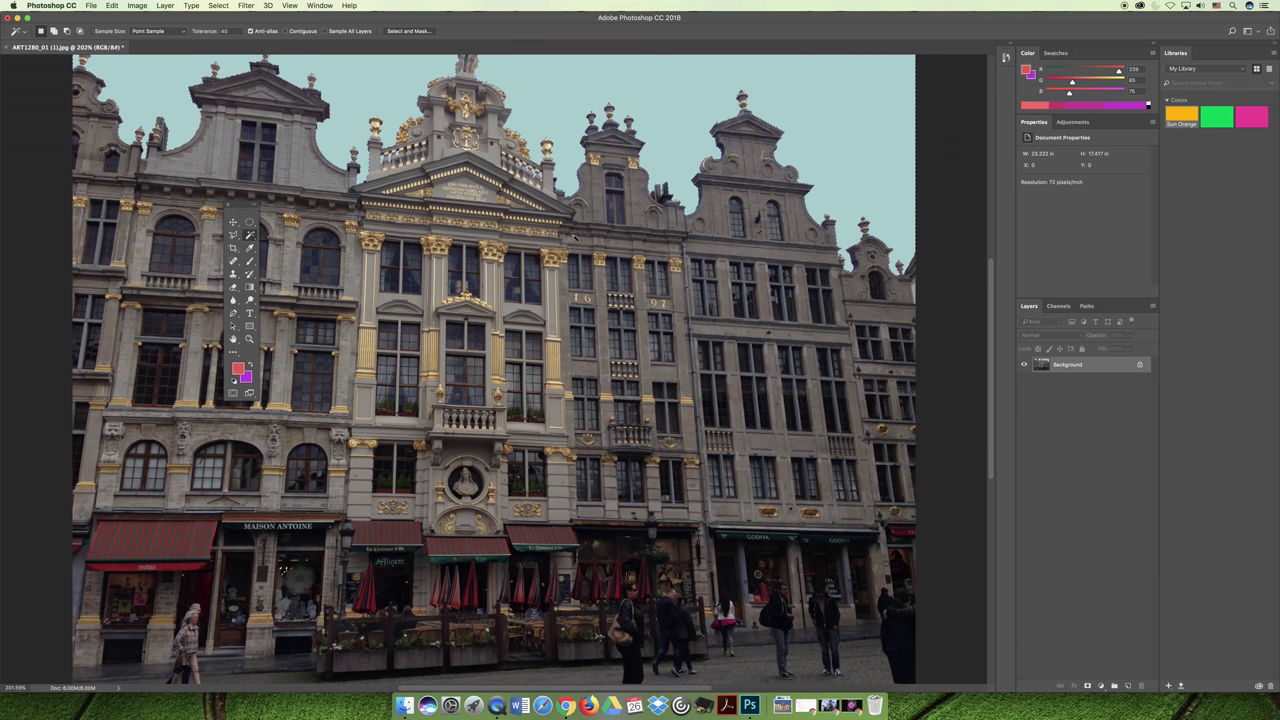